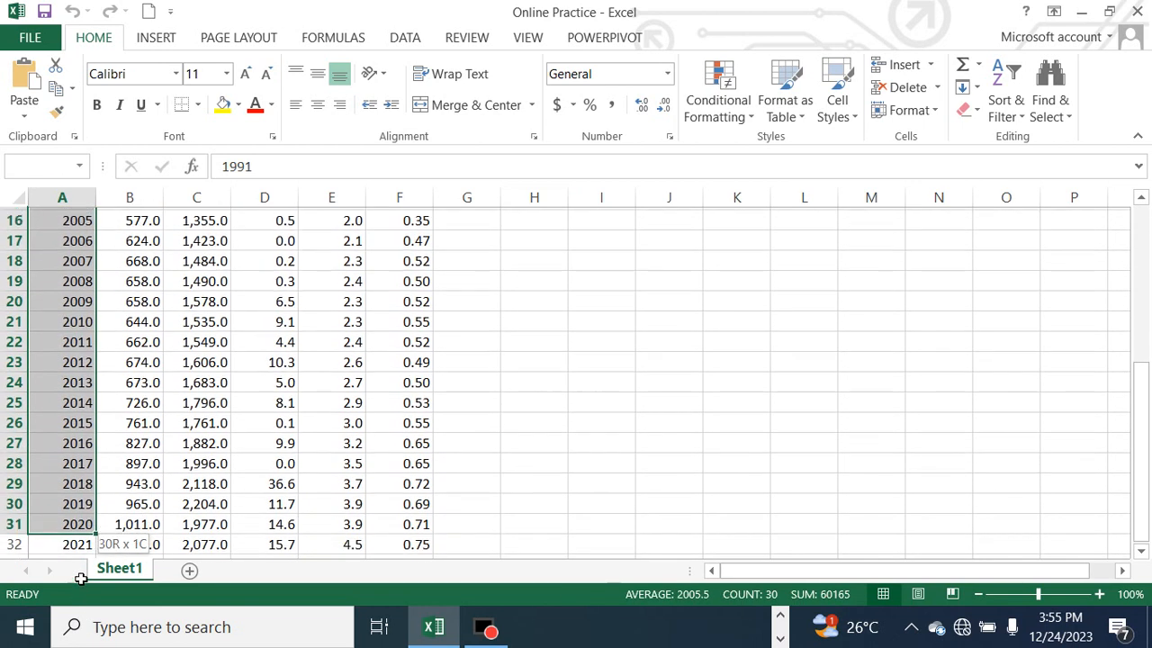
Review the column headings AB, CD, EF, GH and IJ in row 1 of Sheet1
scroll(95, 527, up, 5)
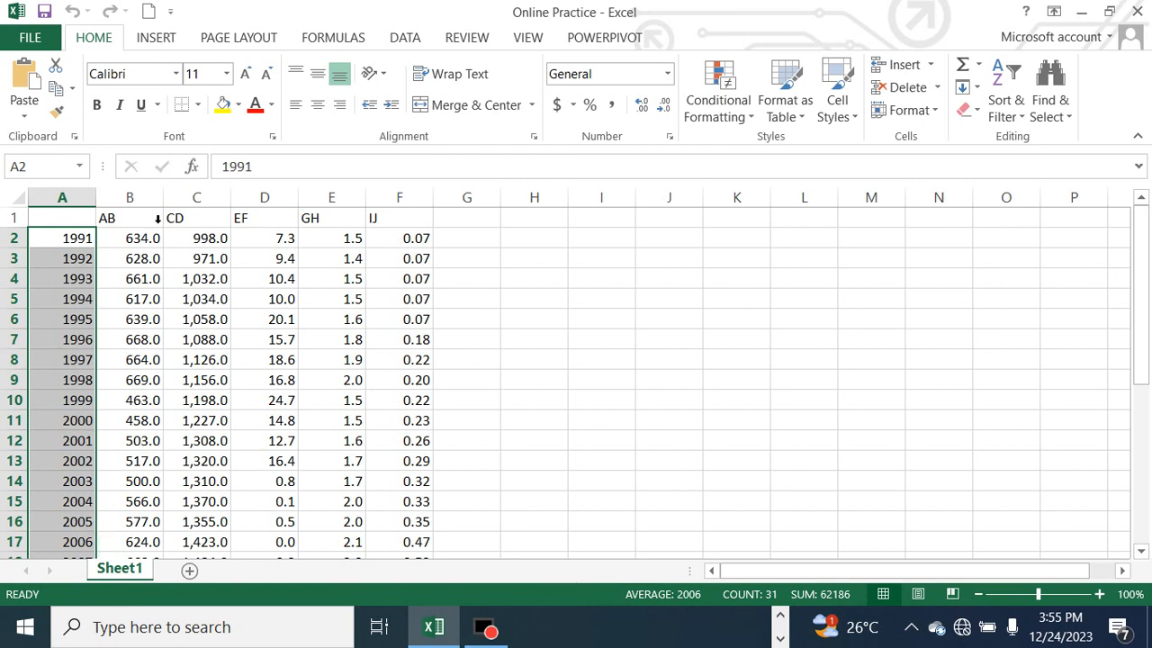
click(129, 225)
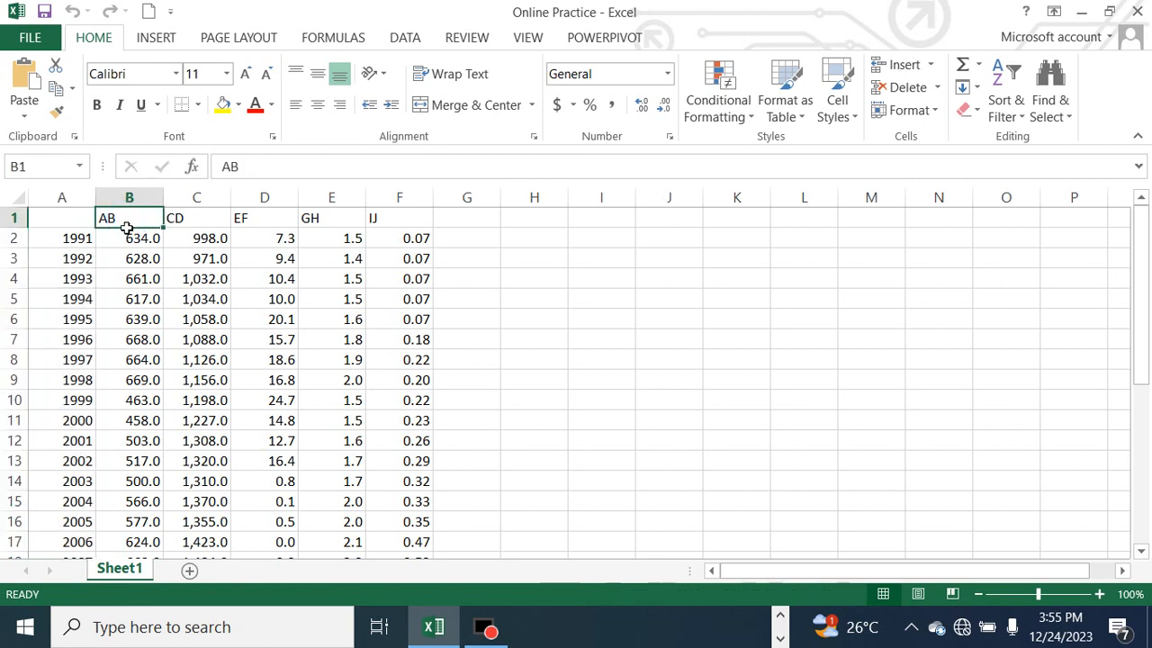
click(212, 220)
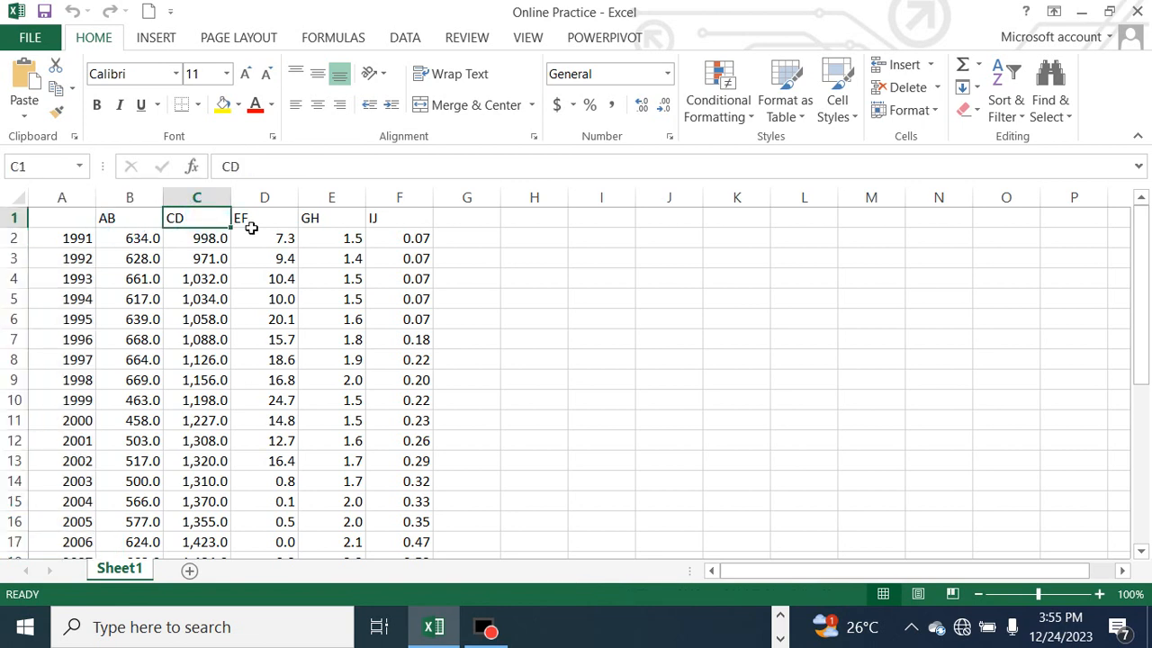
click(250, 227)
click(315, 226)
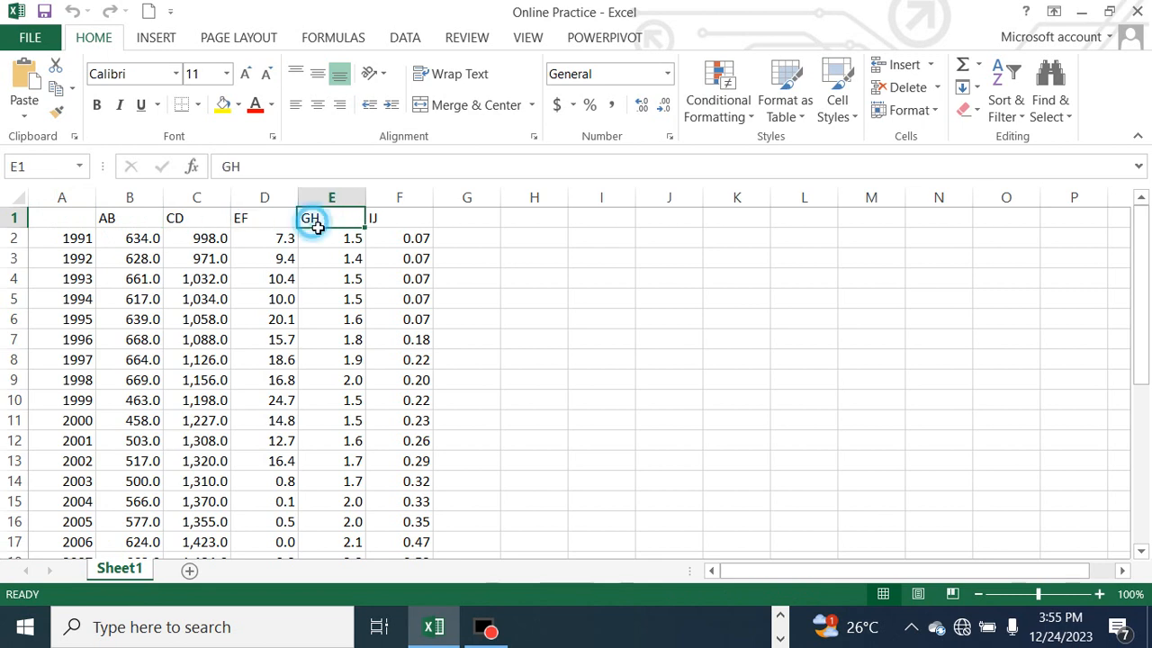
click(412, 229)
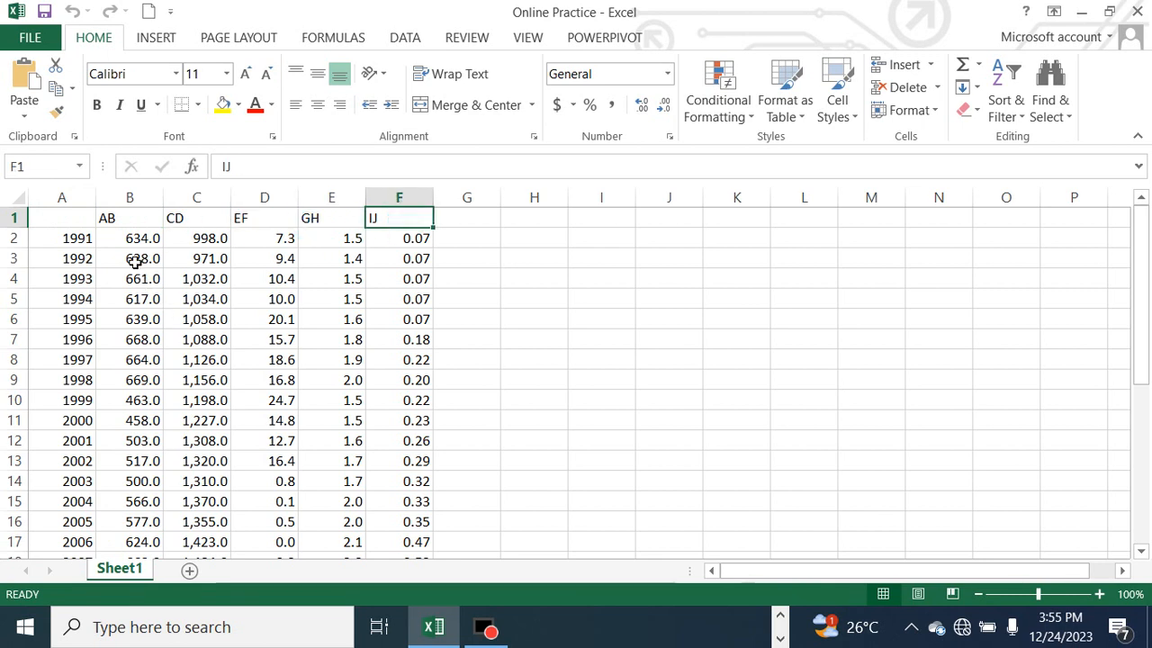
Examine the 1991 row and its values in cells B2 through F2
click(19, 243)
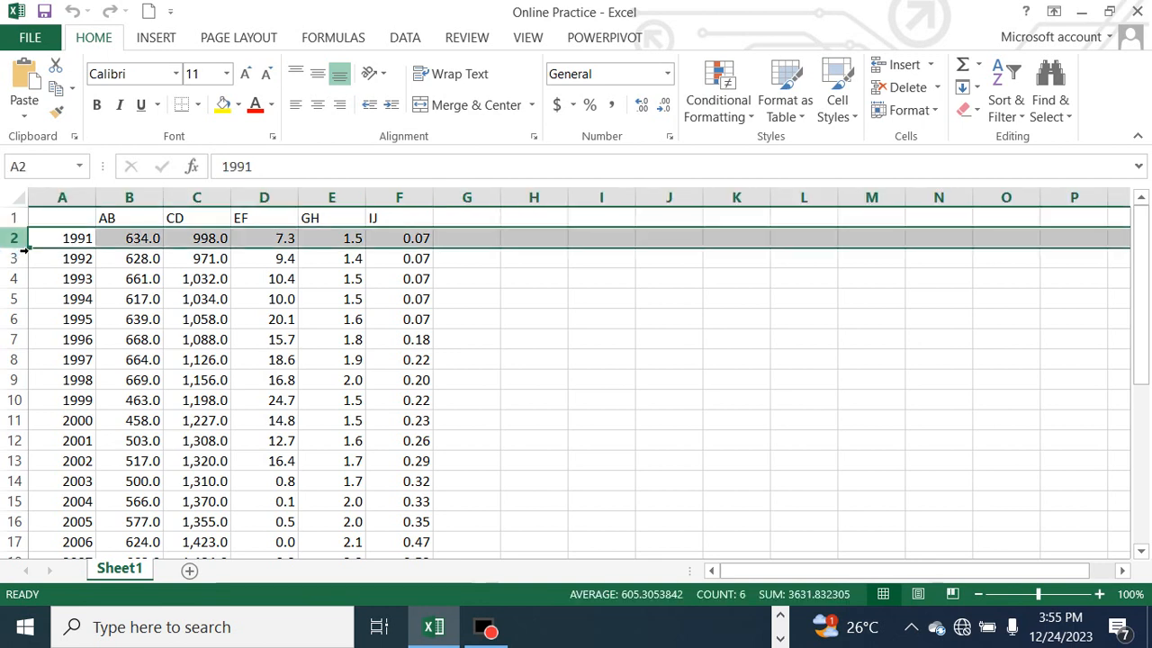
click(148, 243)
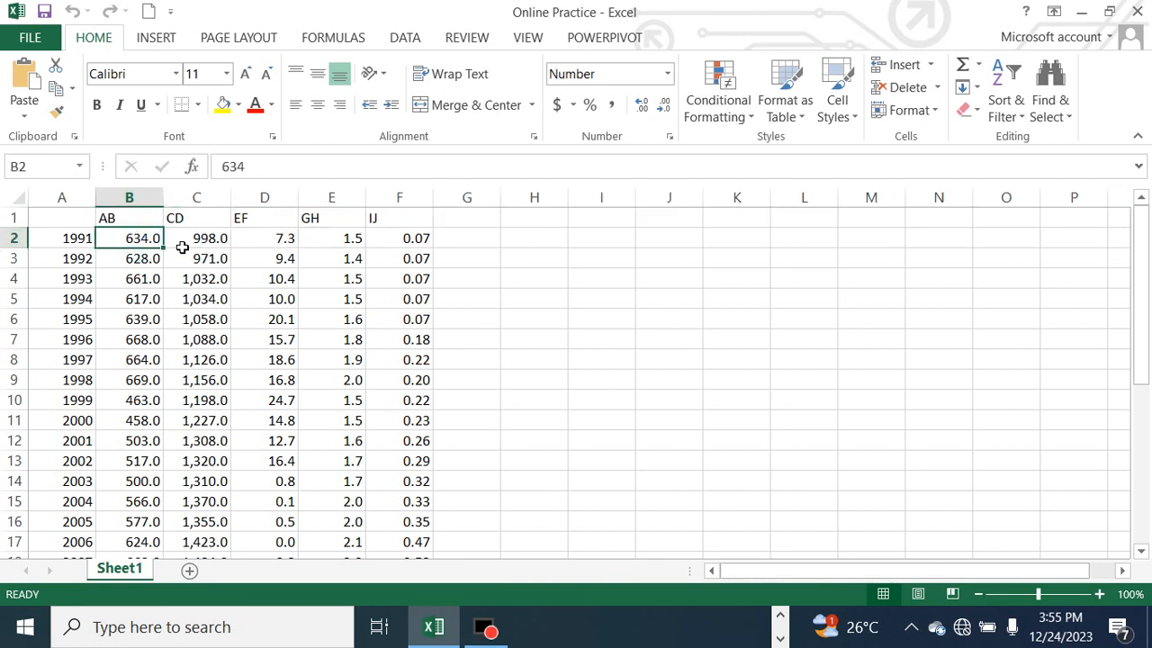
click(206, 243)
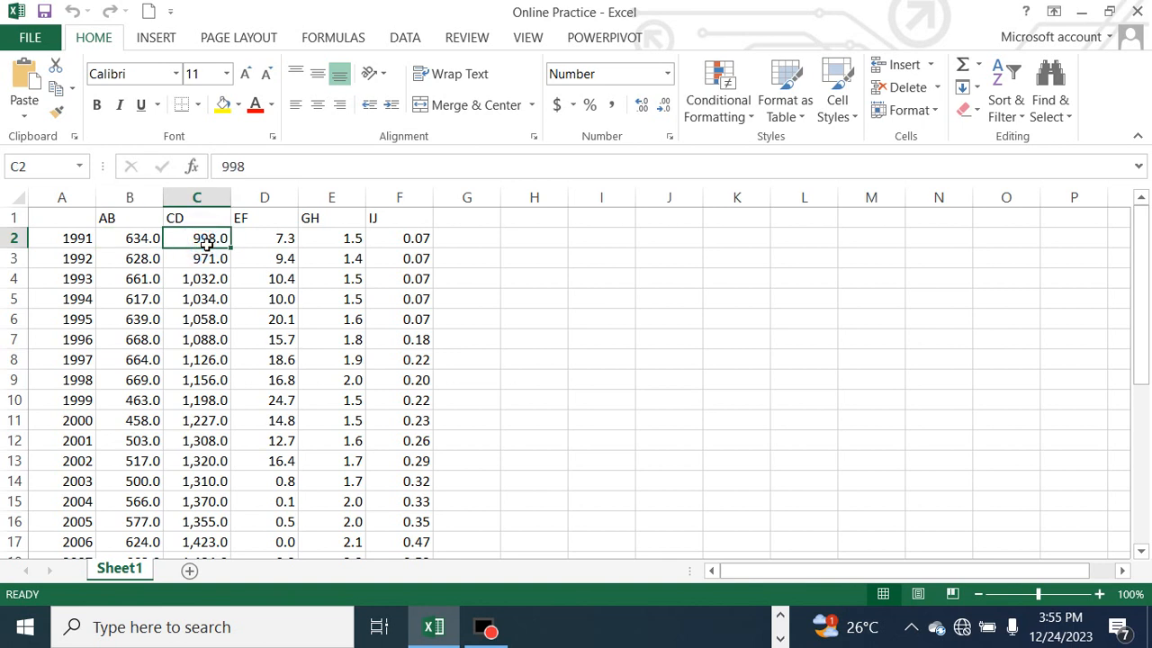
click(292, 243)
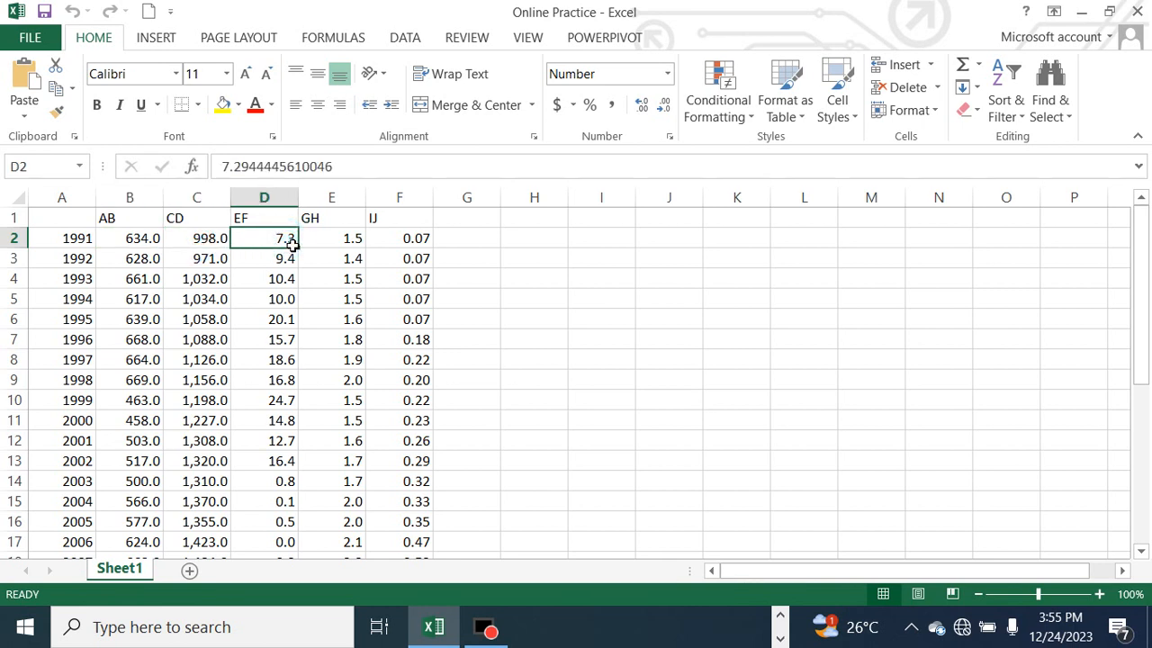
click(352, 242)
click(403, 240)
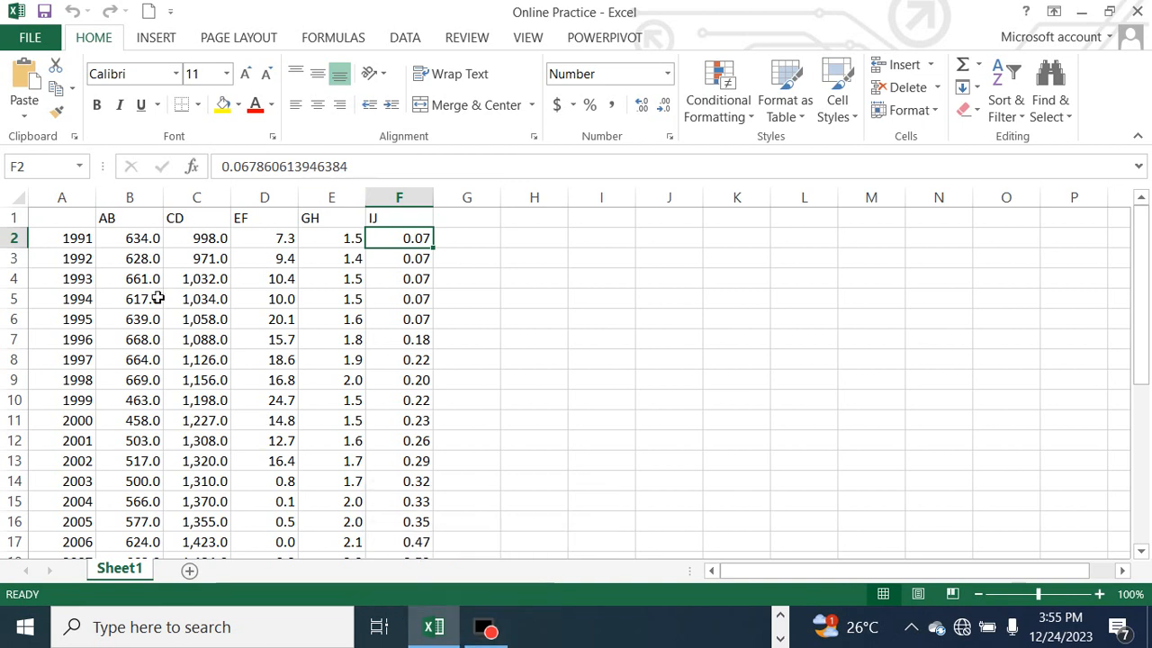
click(121, 242)
click(121, 241)
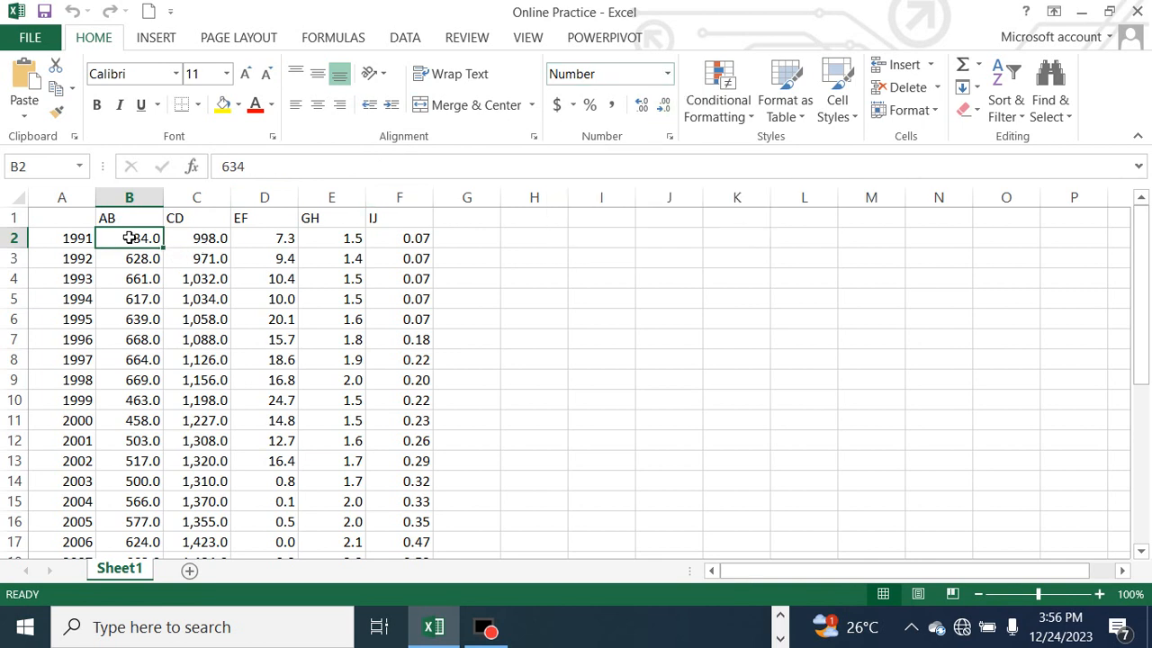
Select the data values in B2:F32 and view the number formats available for them
drag(129, 238, 411, 519)
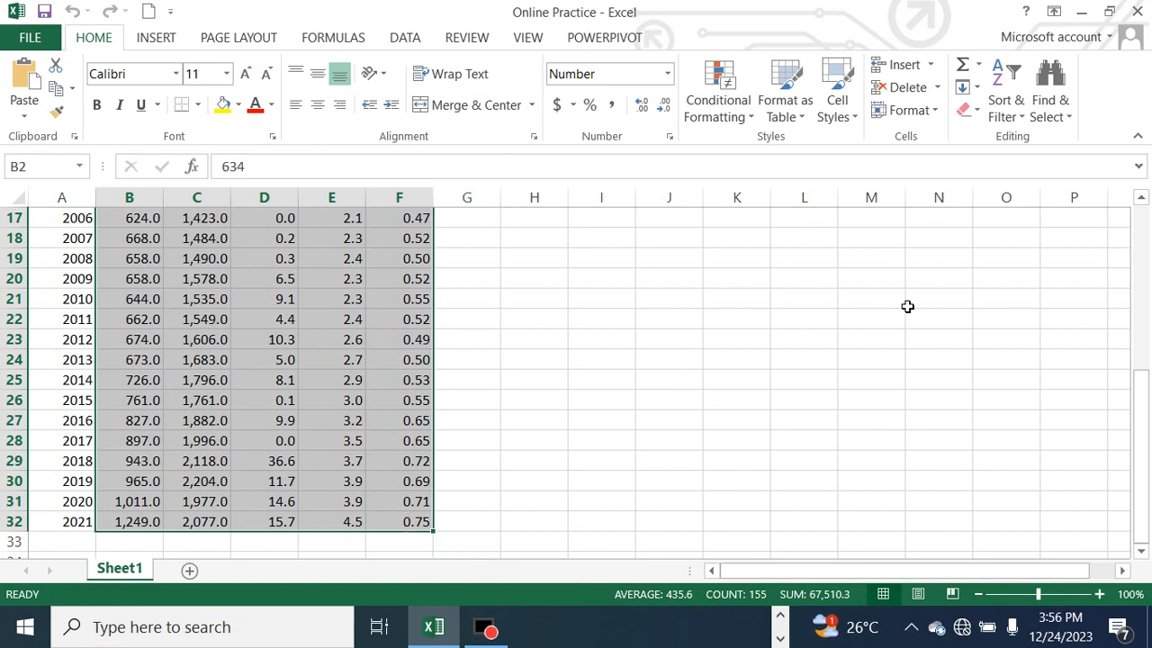
scroll(957, 275, up, 5)
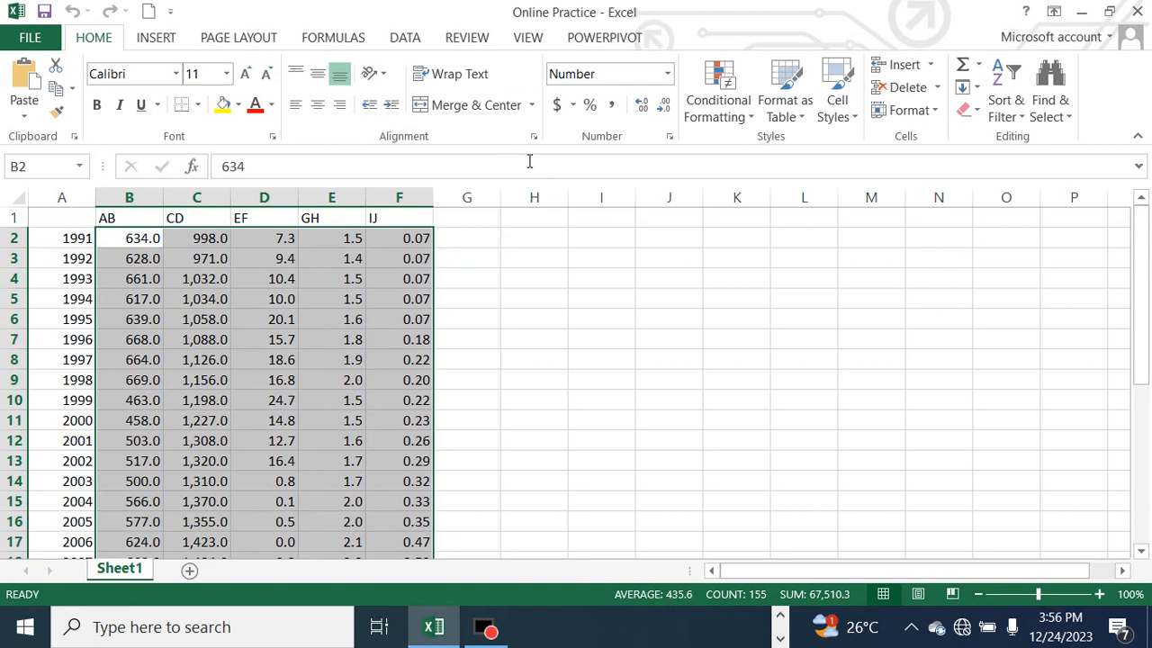
click(668, 75)
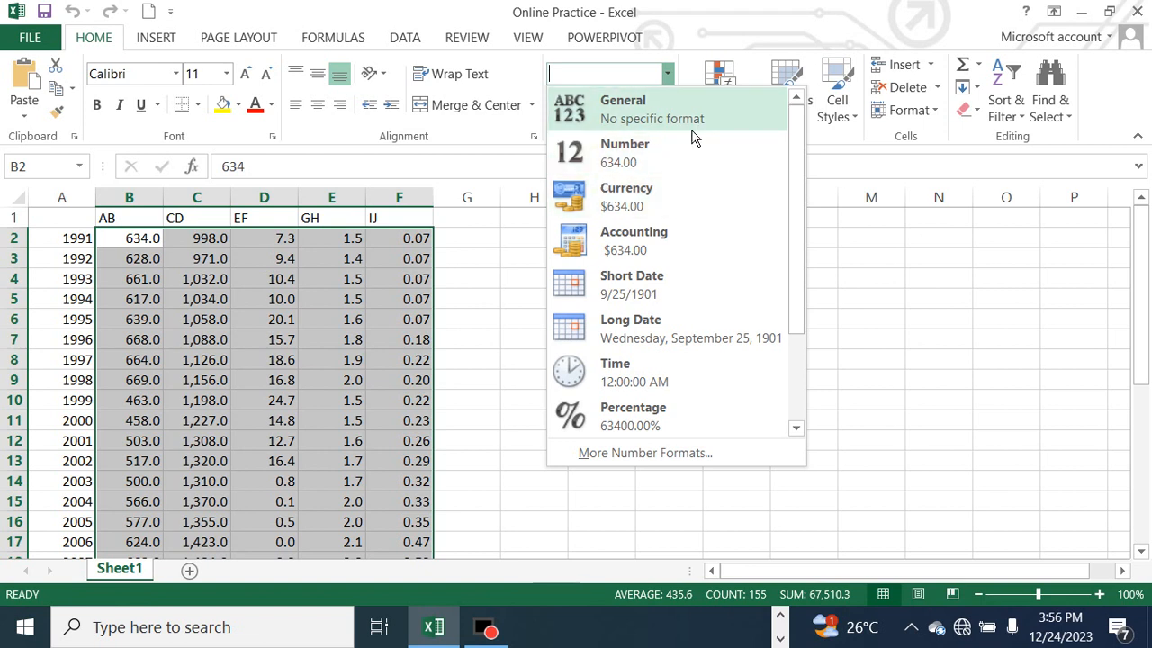
click(673, 81)
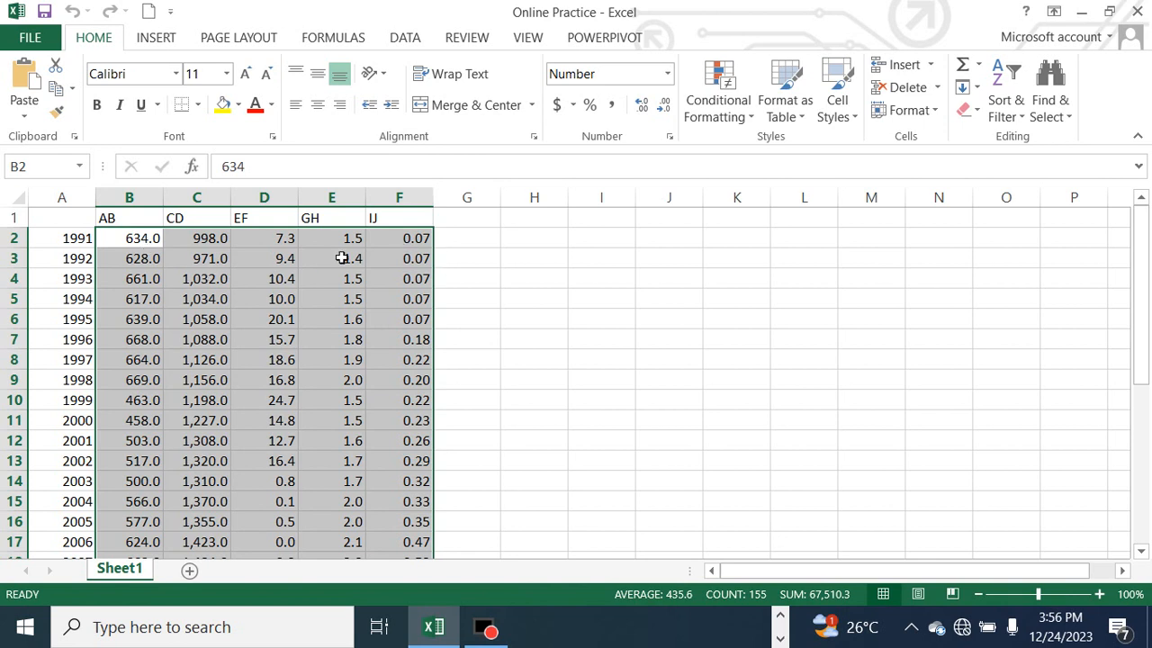
Try showing one fewer decimal place in cell F2, and undo that format change
click(141, 243)
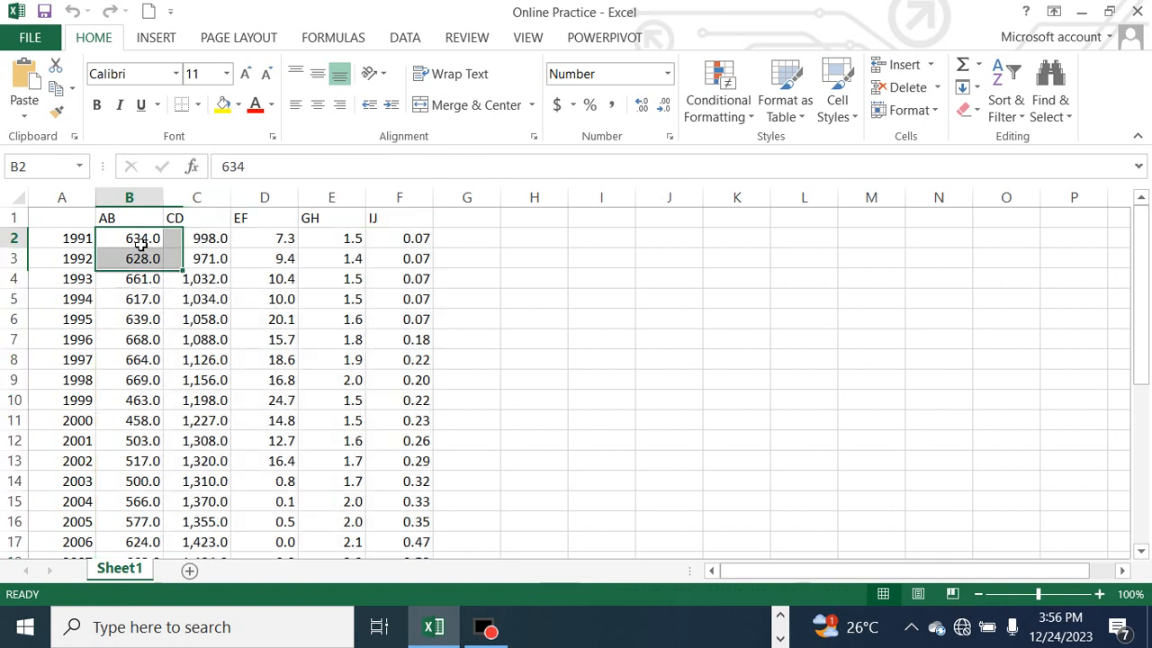
click(418, 244)
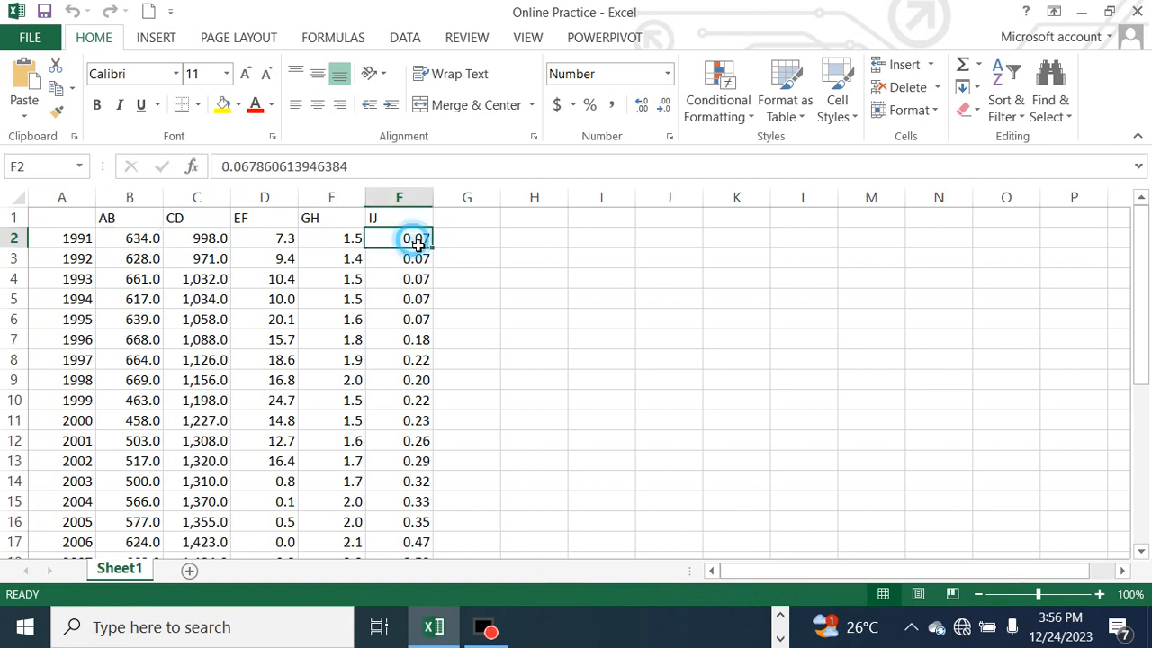
click(669, 121)
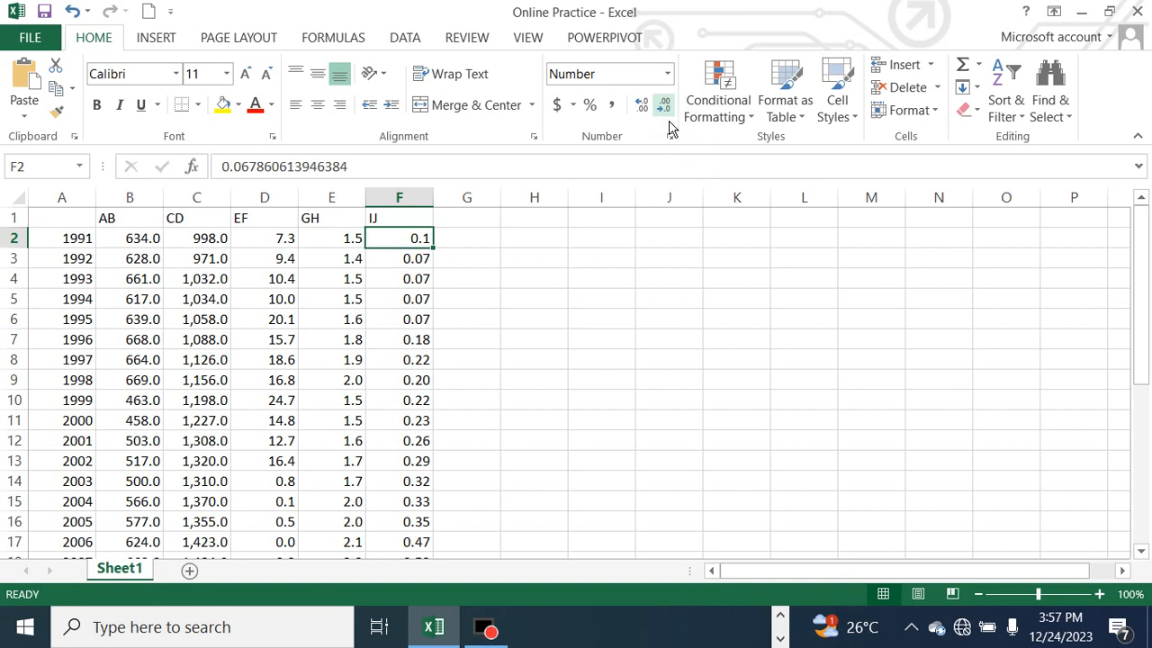
key(ctrl+z)
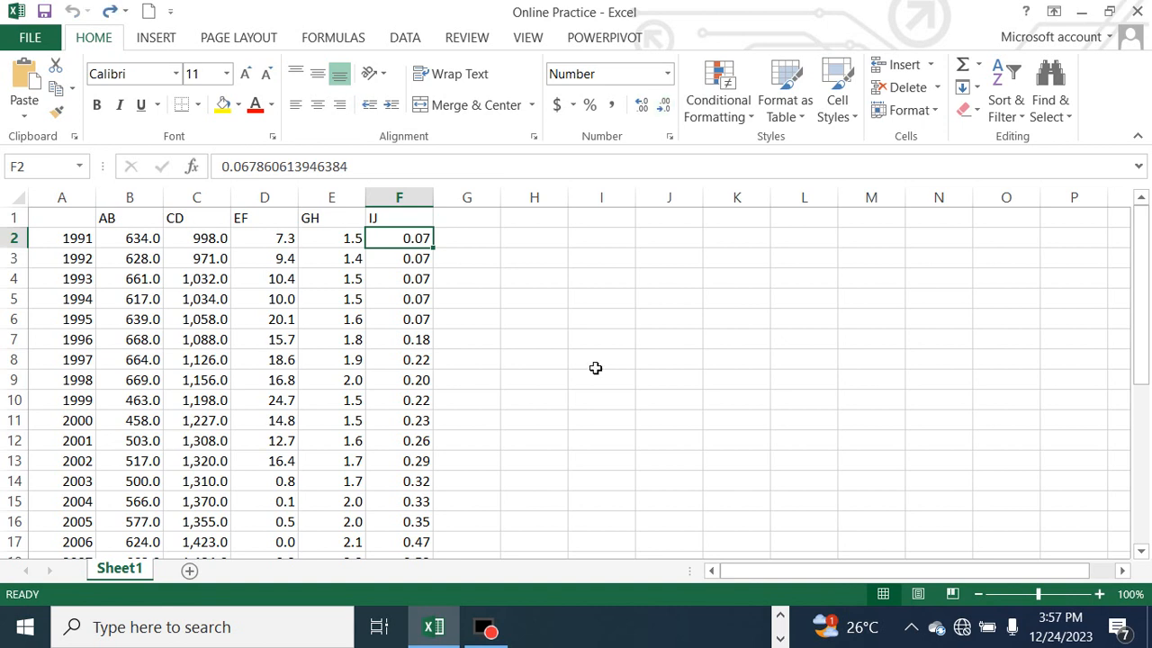
click(83, 224)
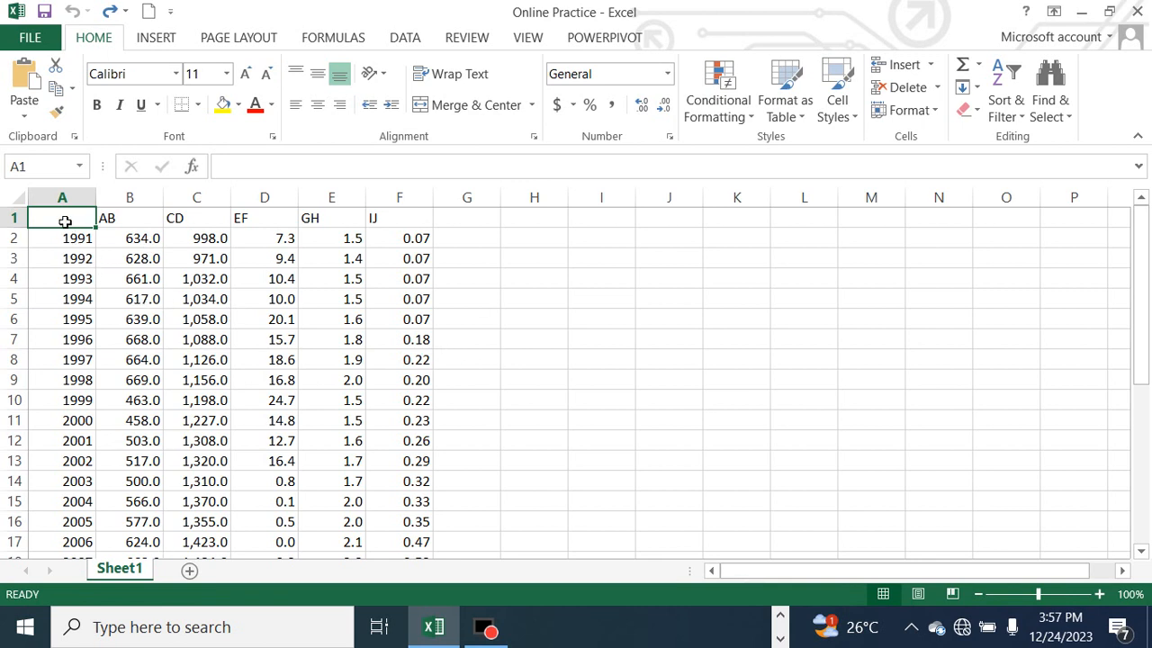
drag(63, 217, 427, 481)
click(224, 320)
scroll(224, 319, up, 6)
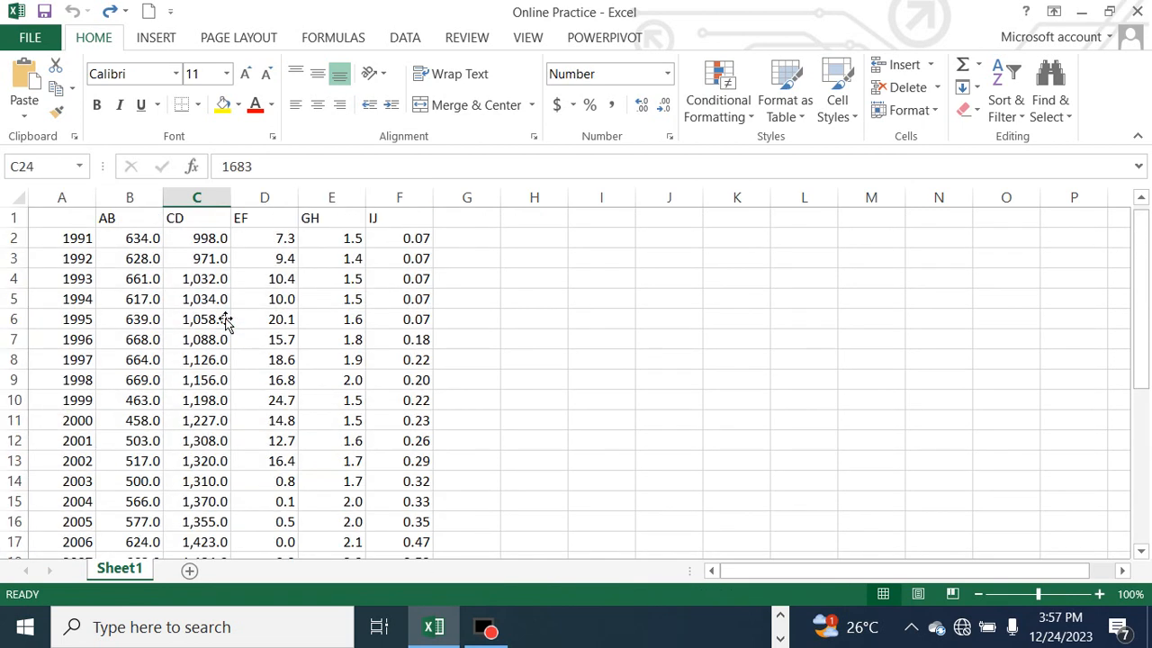
Copy all of Sheet1 into a new worksheet, compare the two sheets and return to Sheet1
click(23, 198)
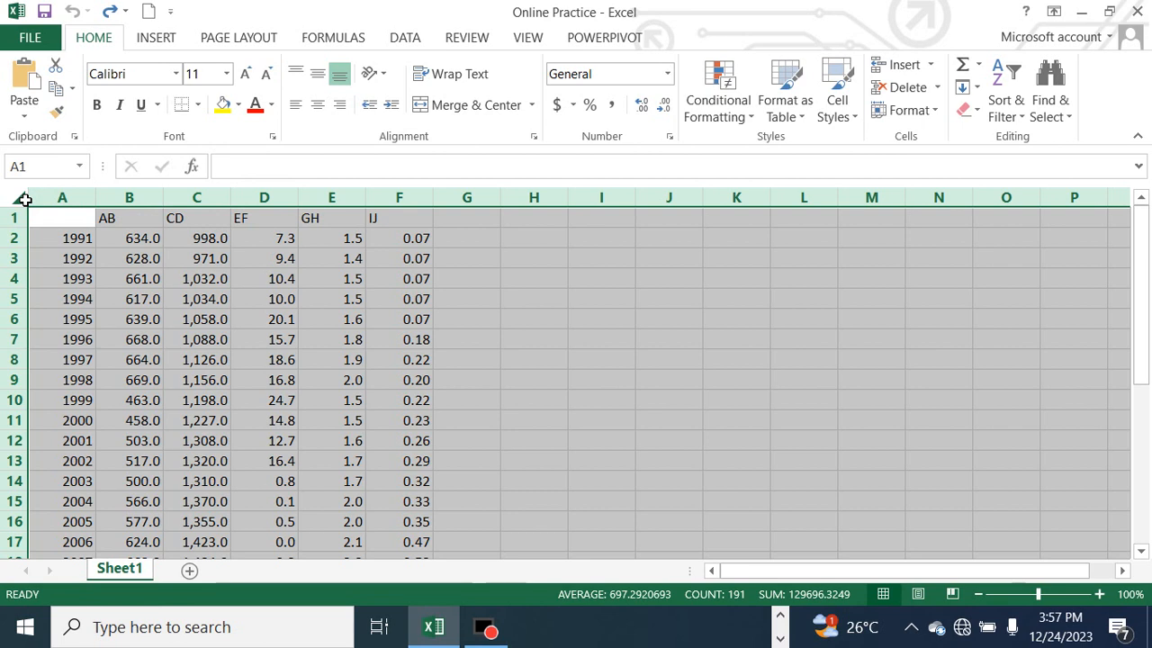
click(56, 88)
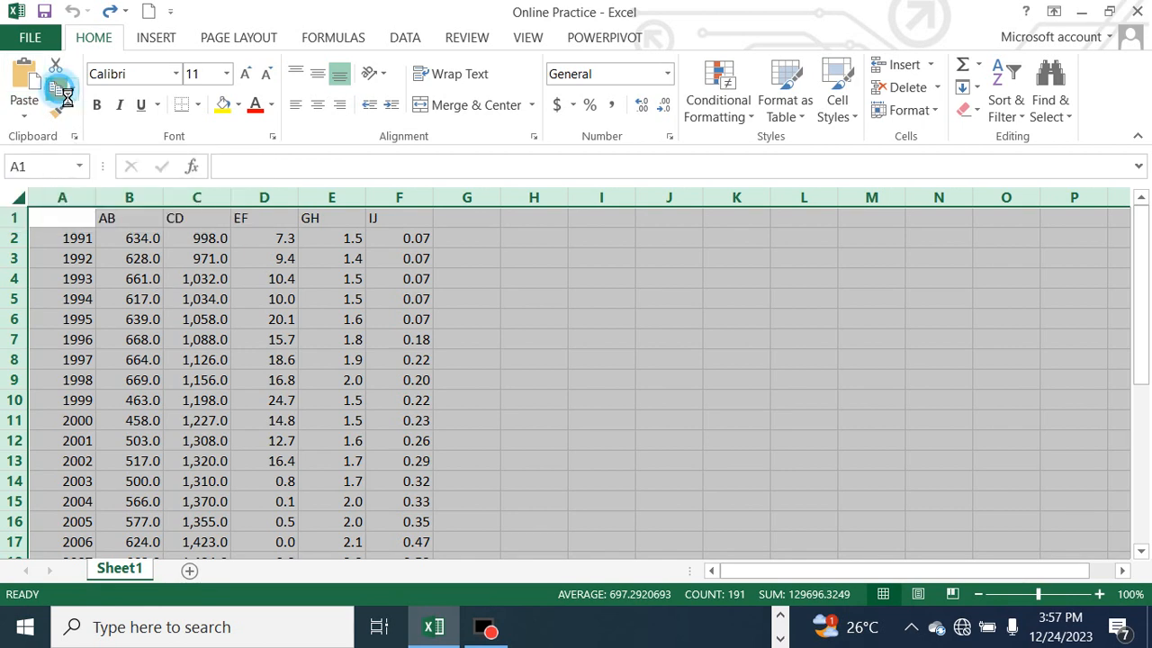
click(189, 570)
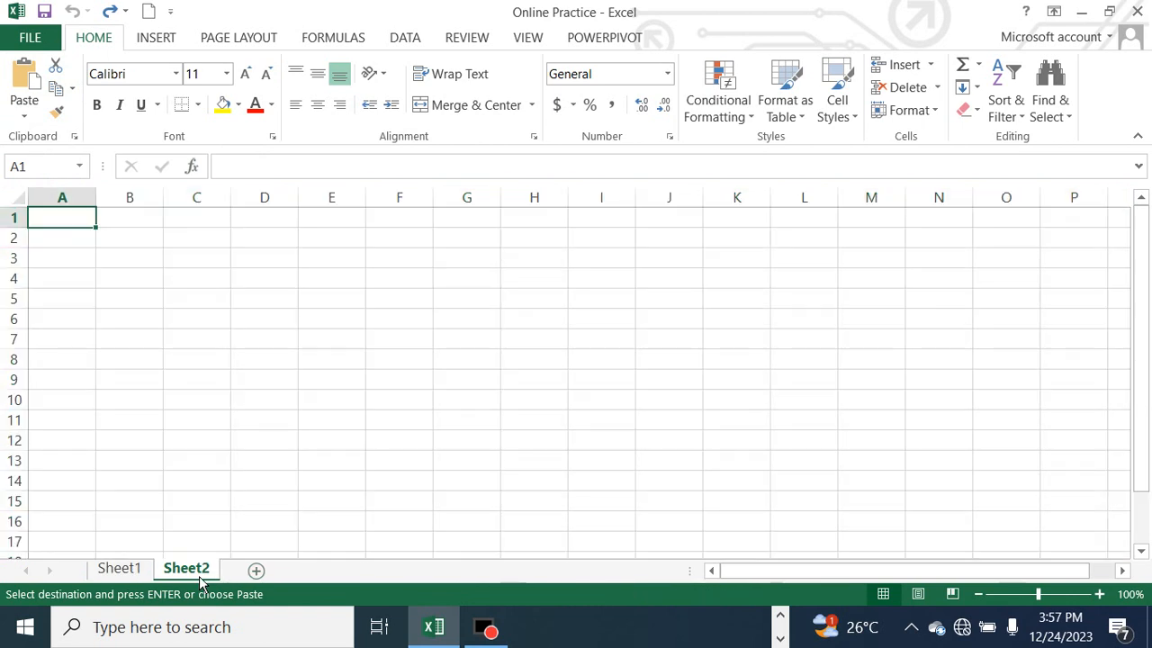
click(24, 78)
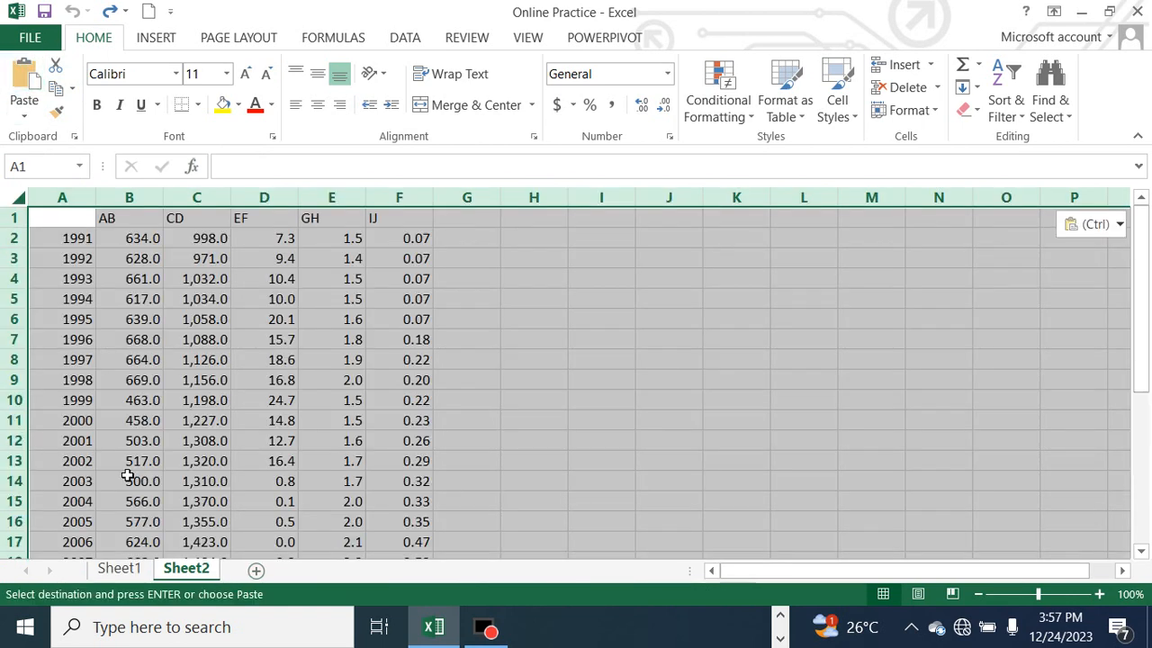
click(130, 572)
click(202, 573)
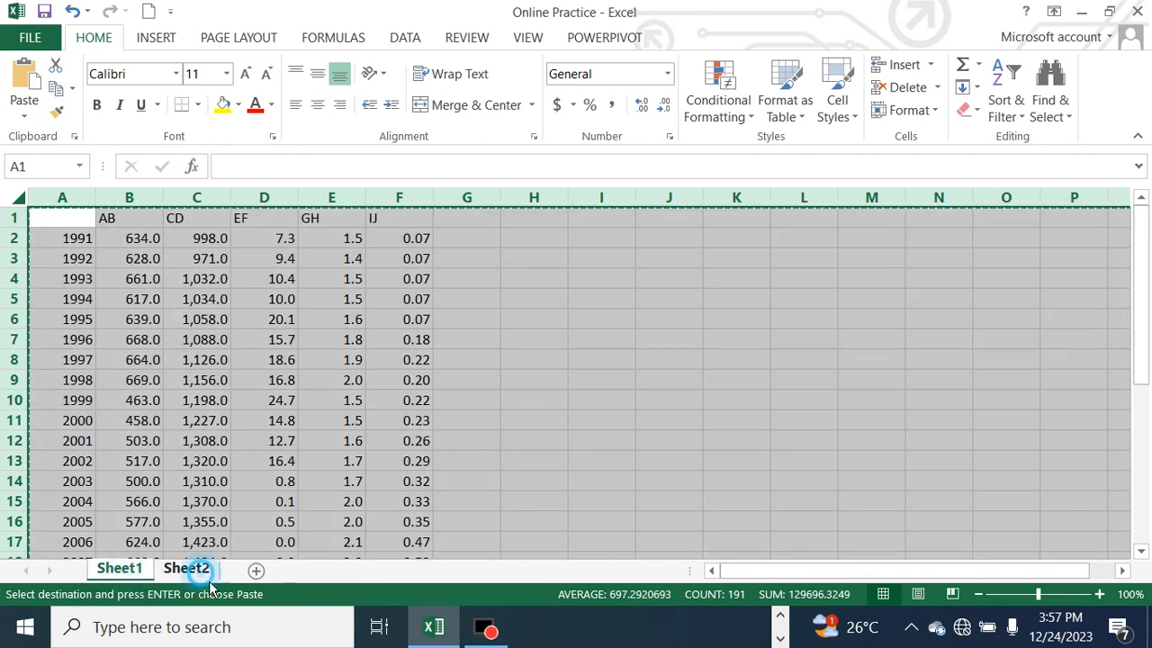
click(126, 572)
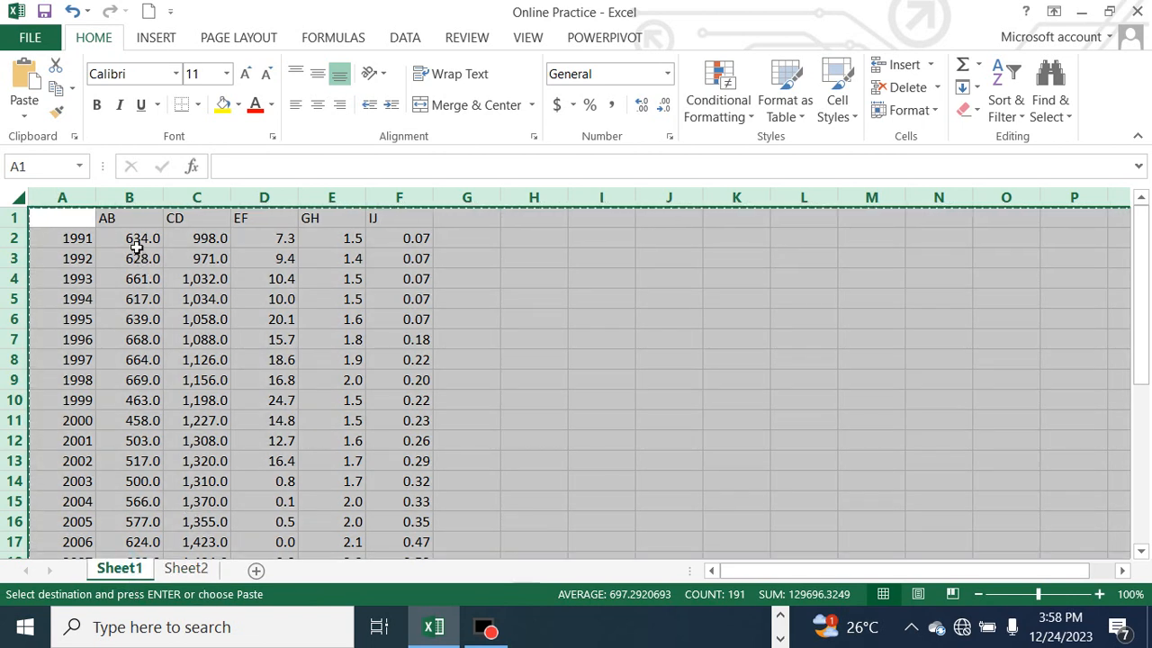
Go over the series headings in the first row of Sheet1 again
click(199, 224)
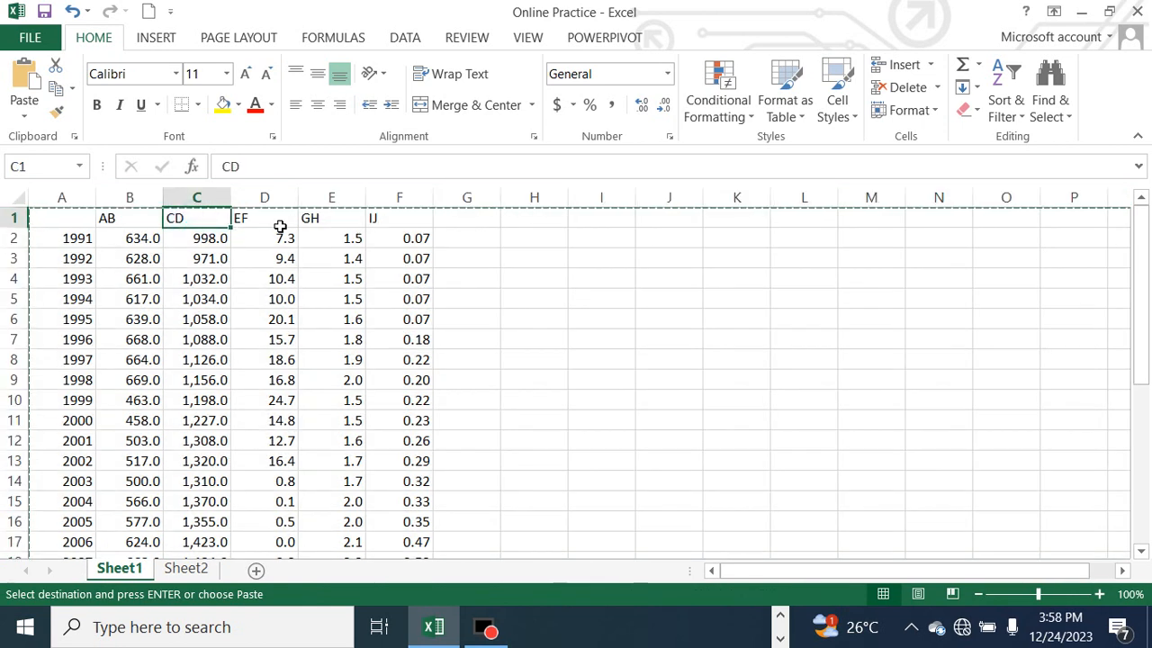
click(311, 221)
click(411, 223)
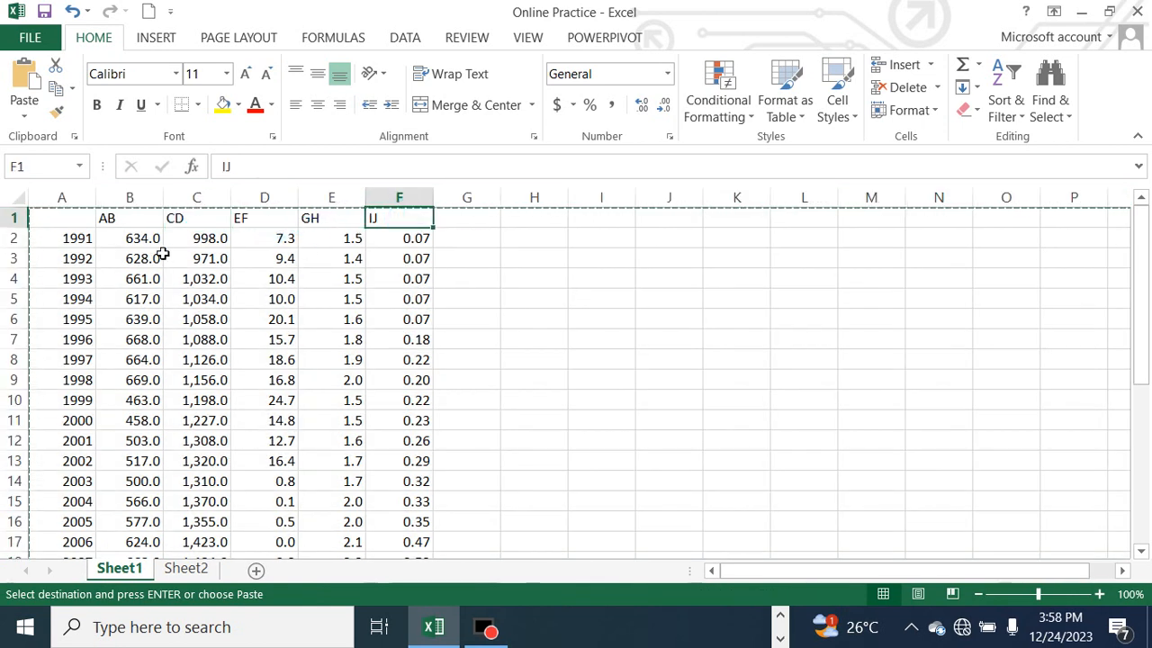
click(129, 220)
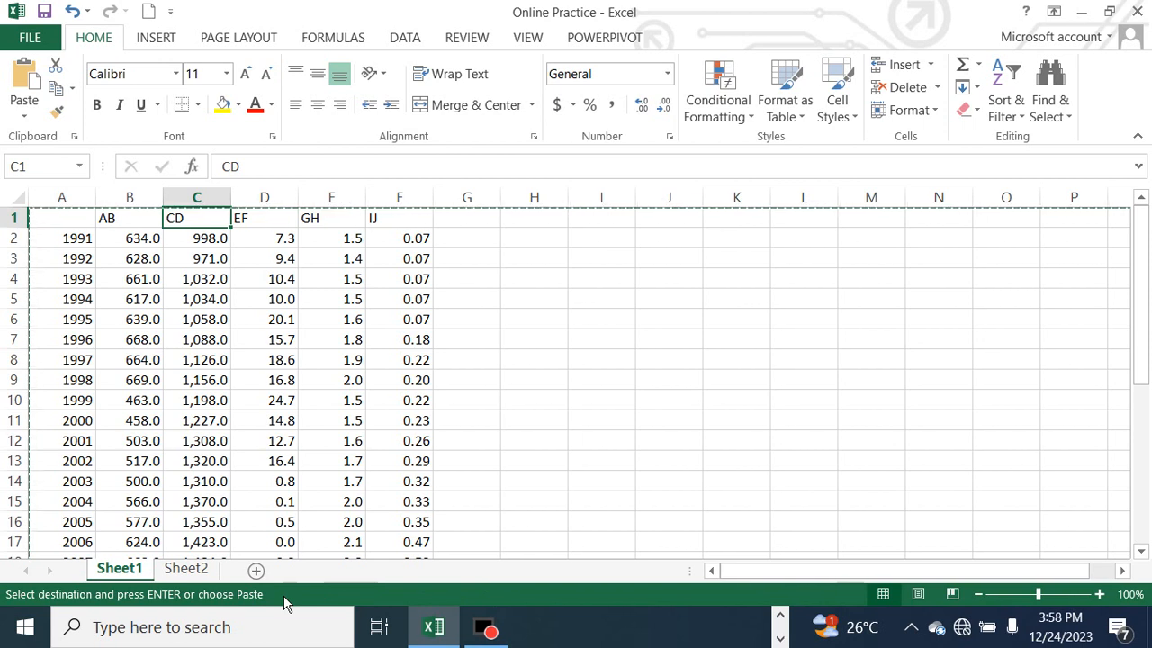
Check the copy on Sheet2, return to Sheet1 and leave copy mode
click(189, 568)
key(ctrl+v)
click(124, 569)
double_click(489, 322)
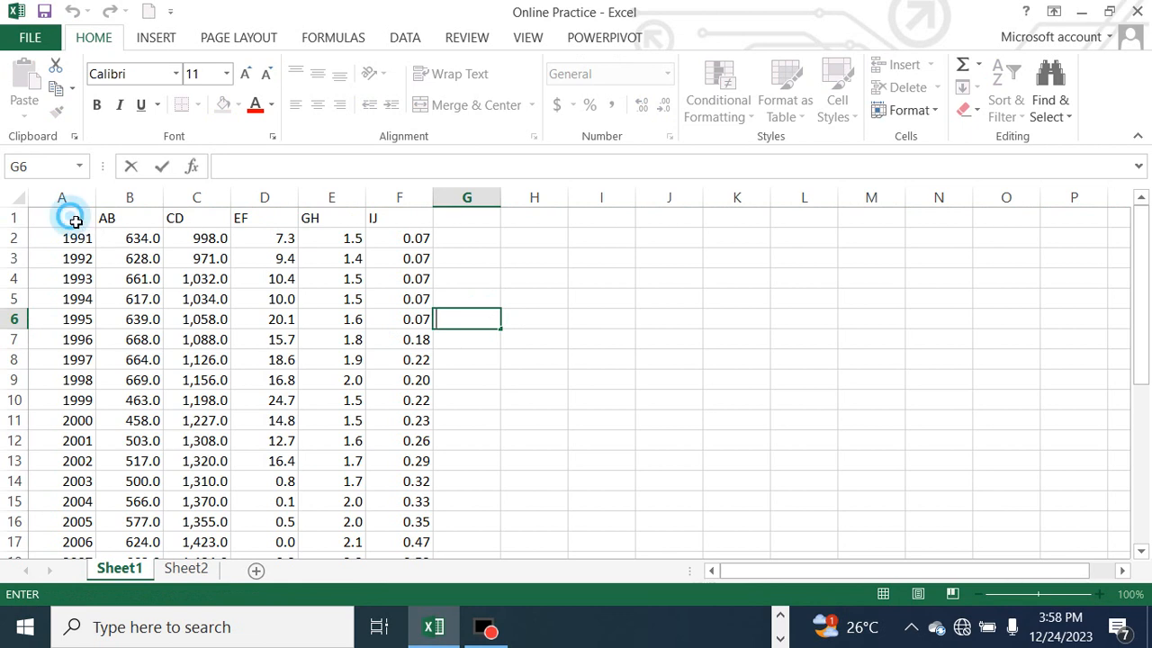
Select the whole table A1:F32 on Sheet1 and open the recommended charts for it, moving the dialog beside the data
click(76, 222)
drag(74, 219, 426, 509)
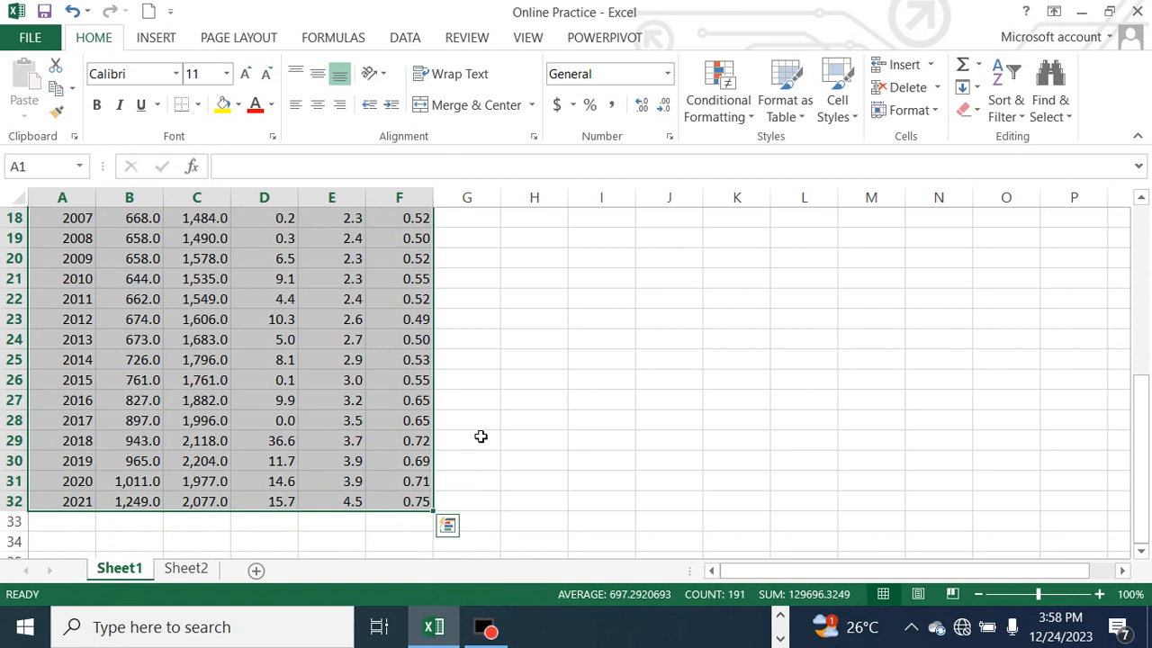
scroll(479, 434, up, 6)
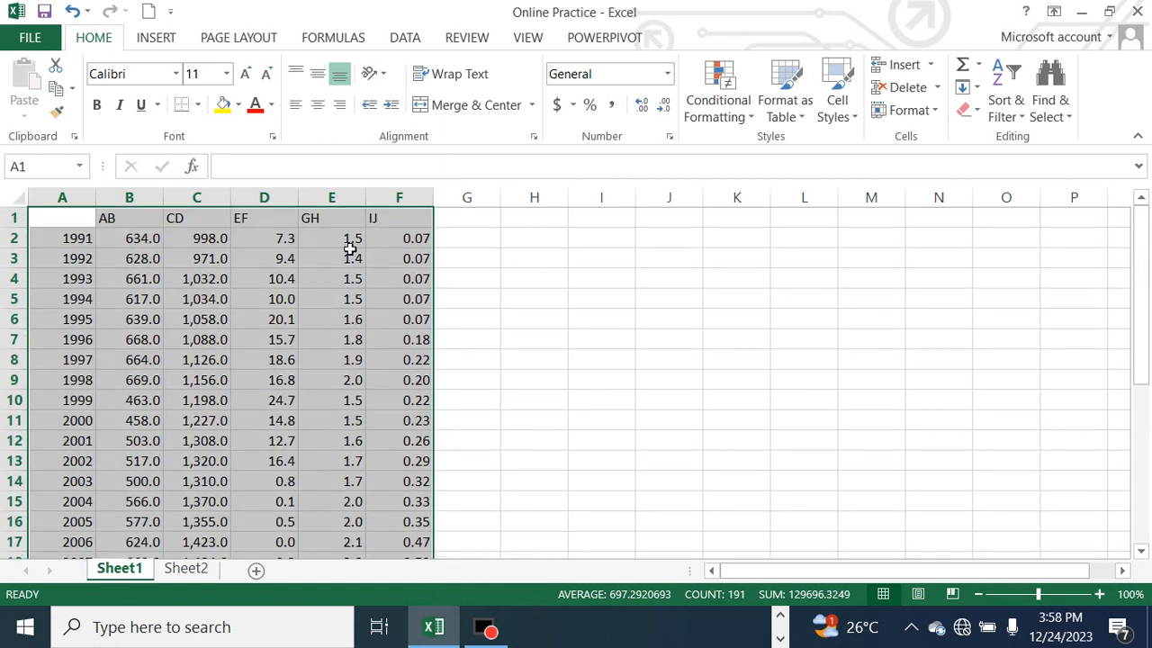
click(159, 36)
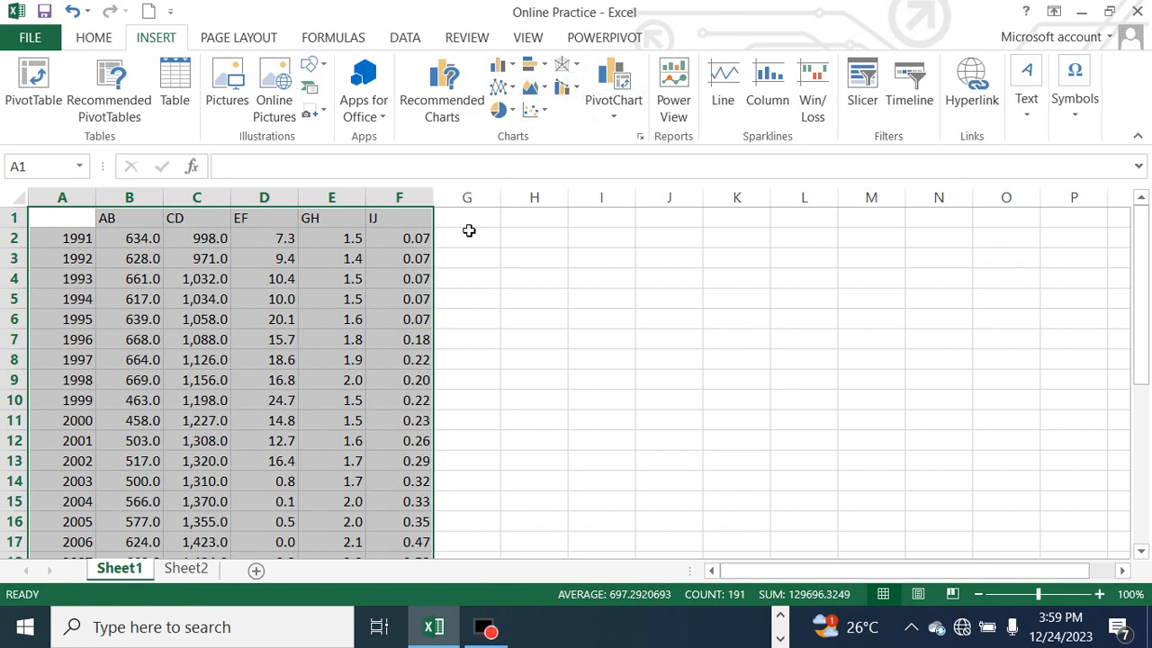
click(442, 99)
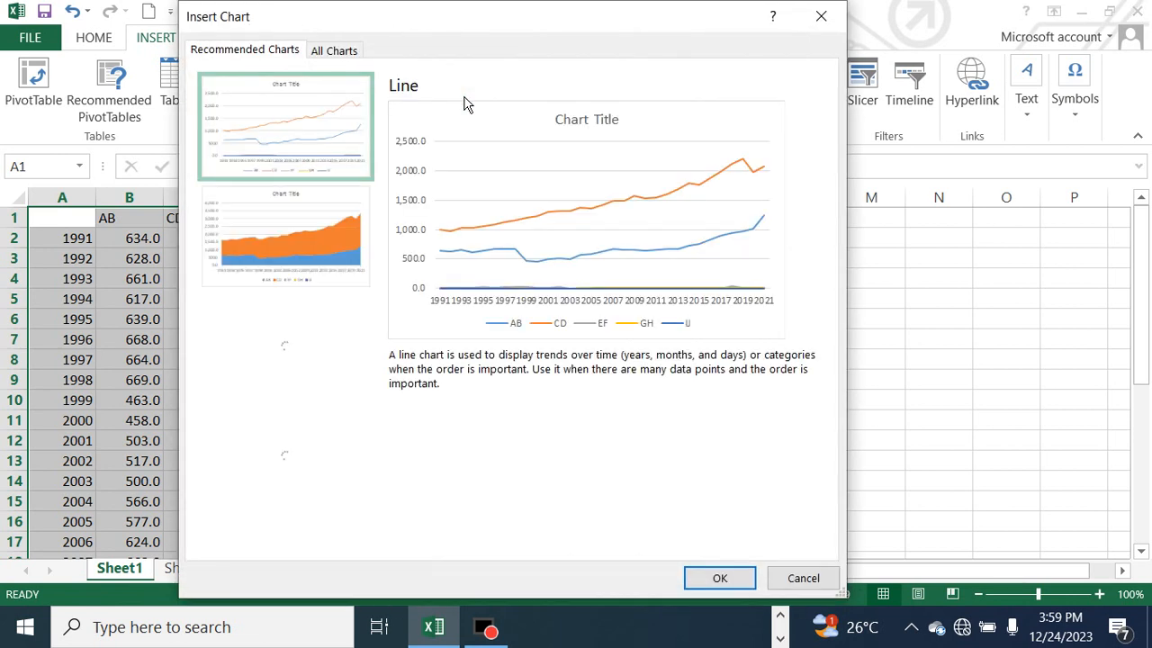
click(456, 35)
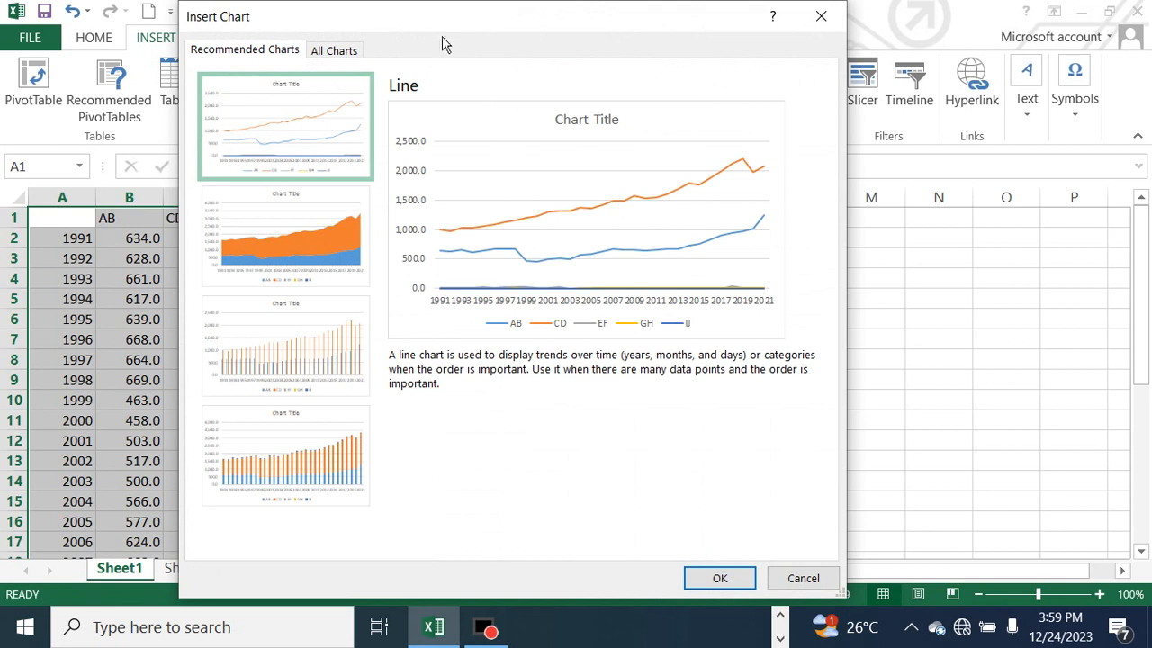
drag(427, 34, 658, 46)
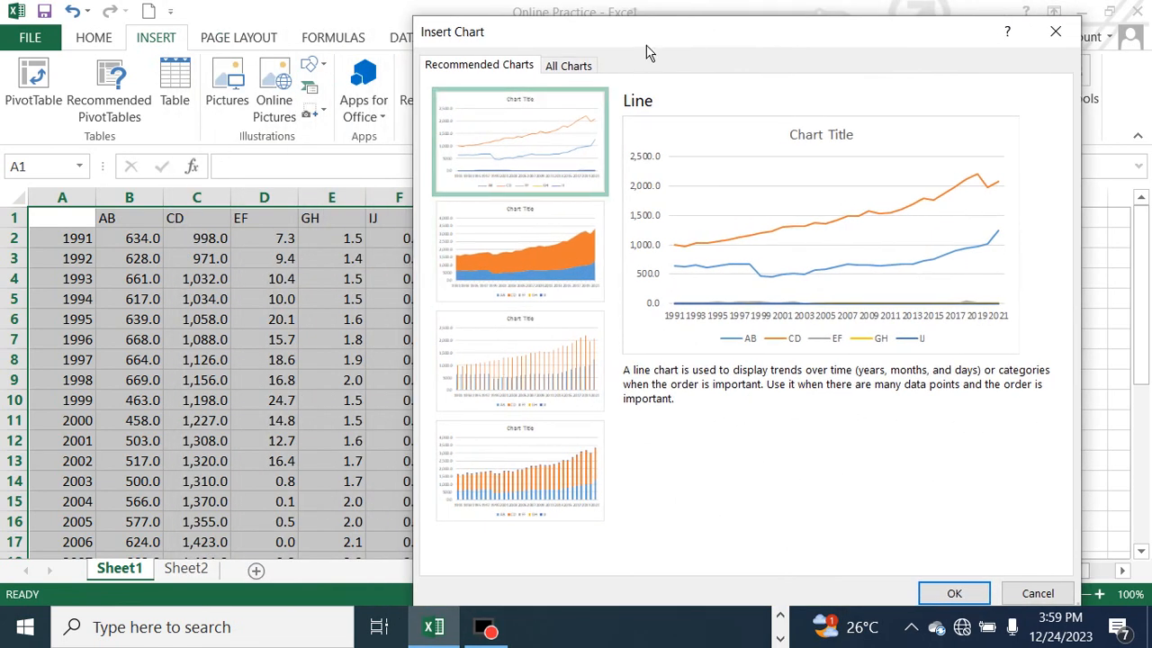
drag(645, 51, 617, 41)
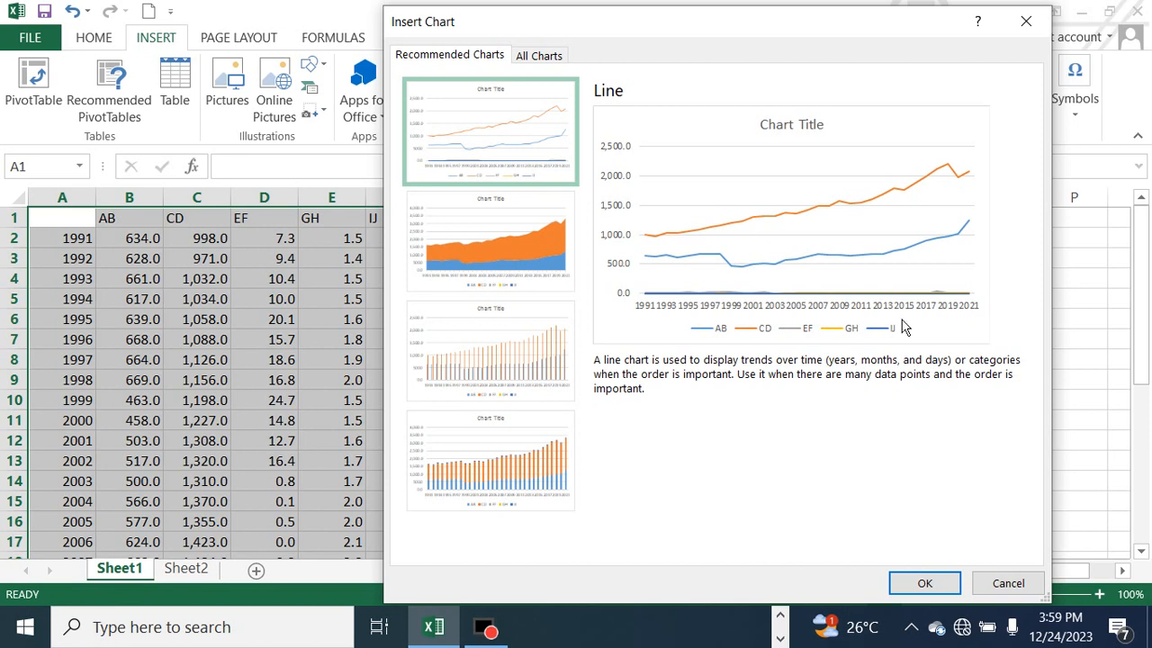
Preview the recommended Stacked Area, Clustered Column and Stacked Column charts for the selected data
click(547, 272)
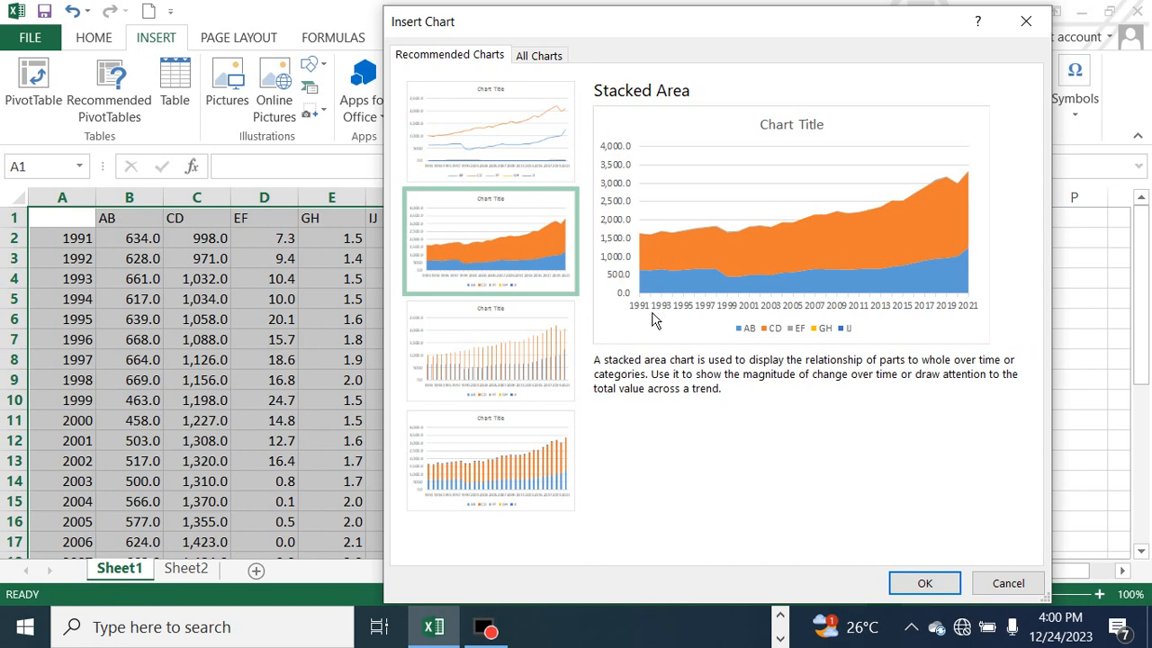
click(551, 383)
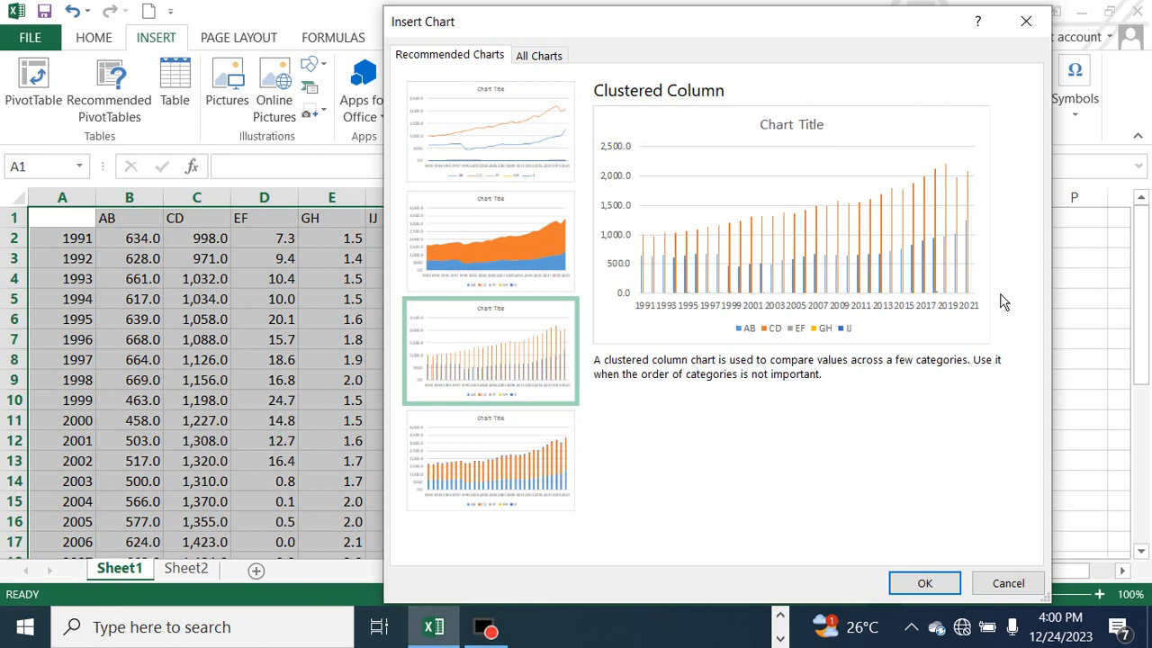
click(531, 480)
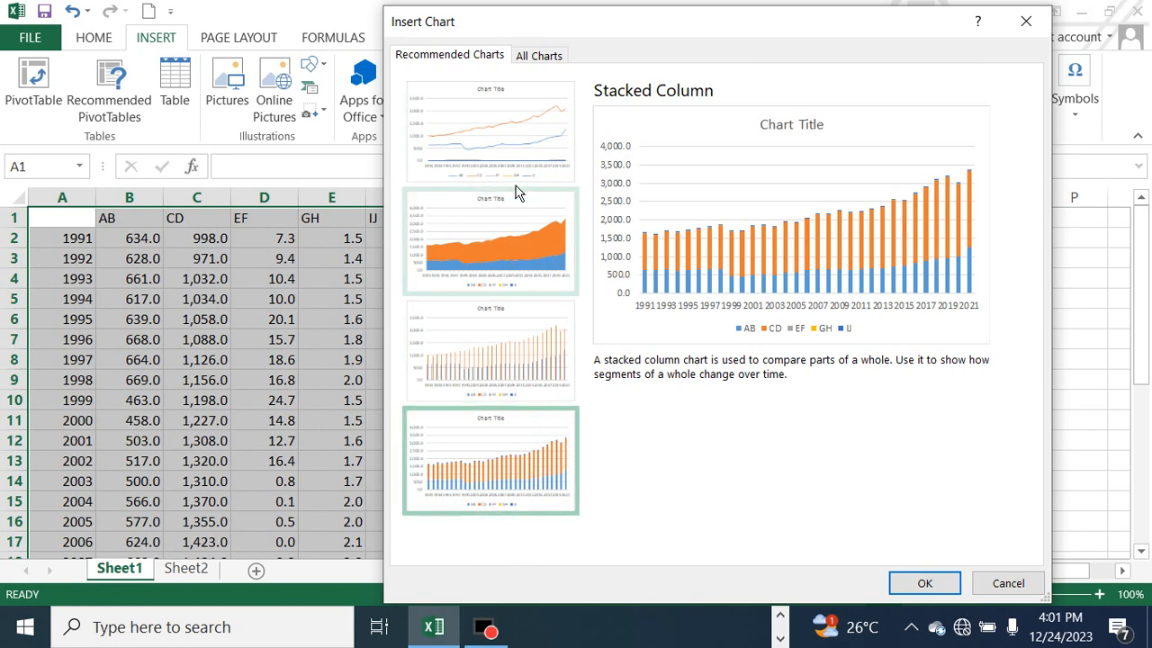
Browse the column subtypes among all chart types, previewing stacked, 100% stacked and 3-D clustered columns
click(543, 65)
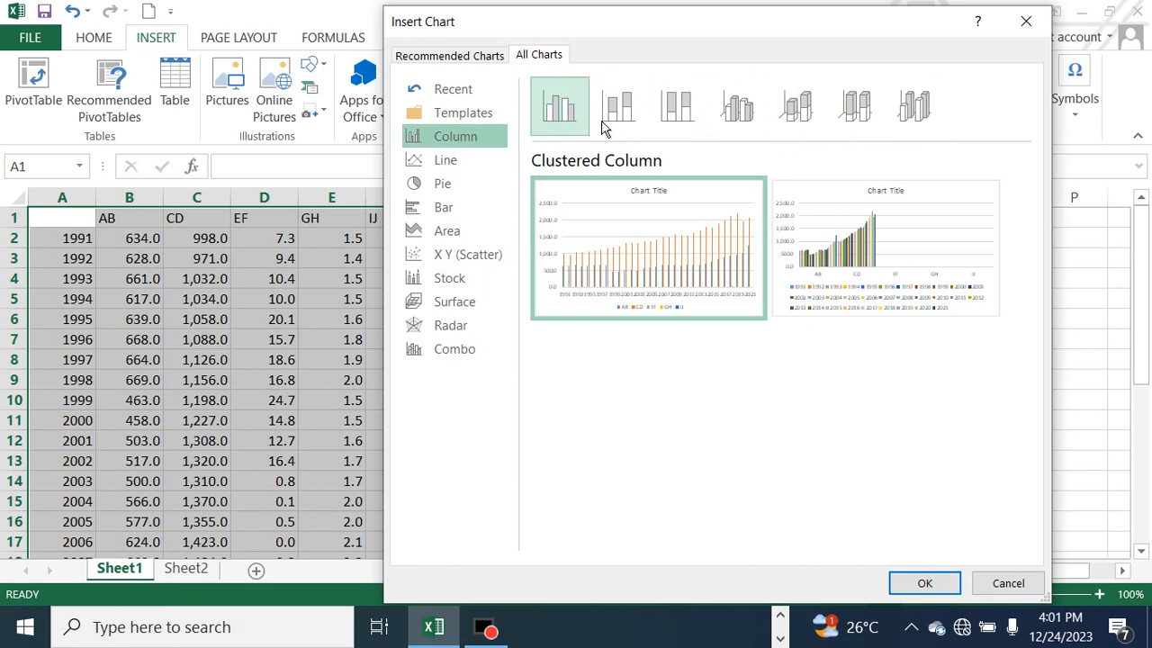
click(631, 119)
mouse_move(675, 245)
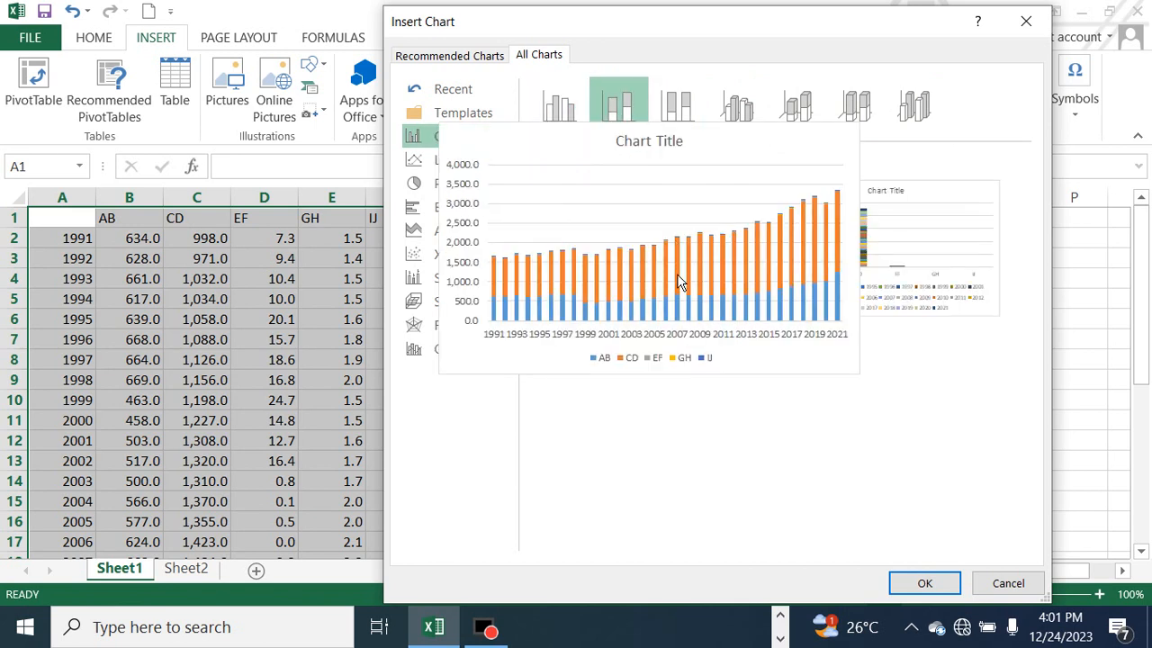
click(695, 125)
mouse_move(713, 273)
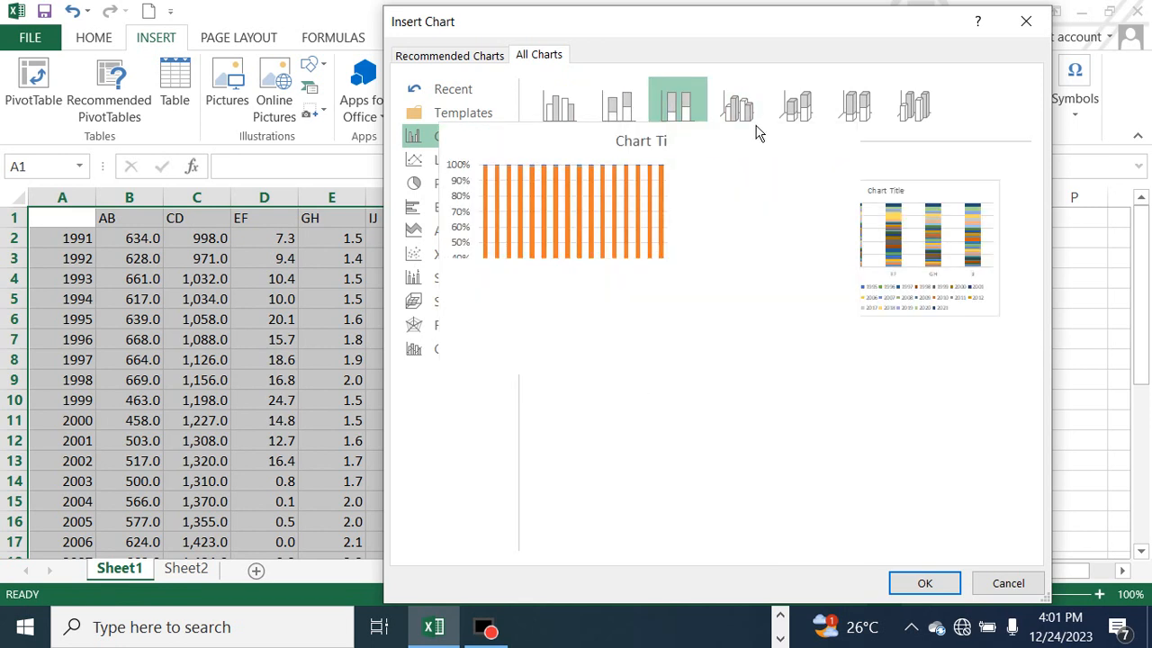
click(751, 129)
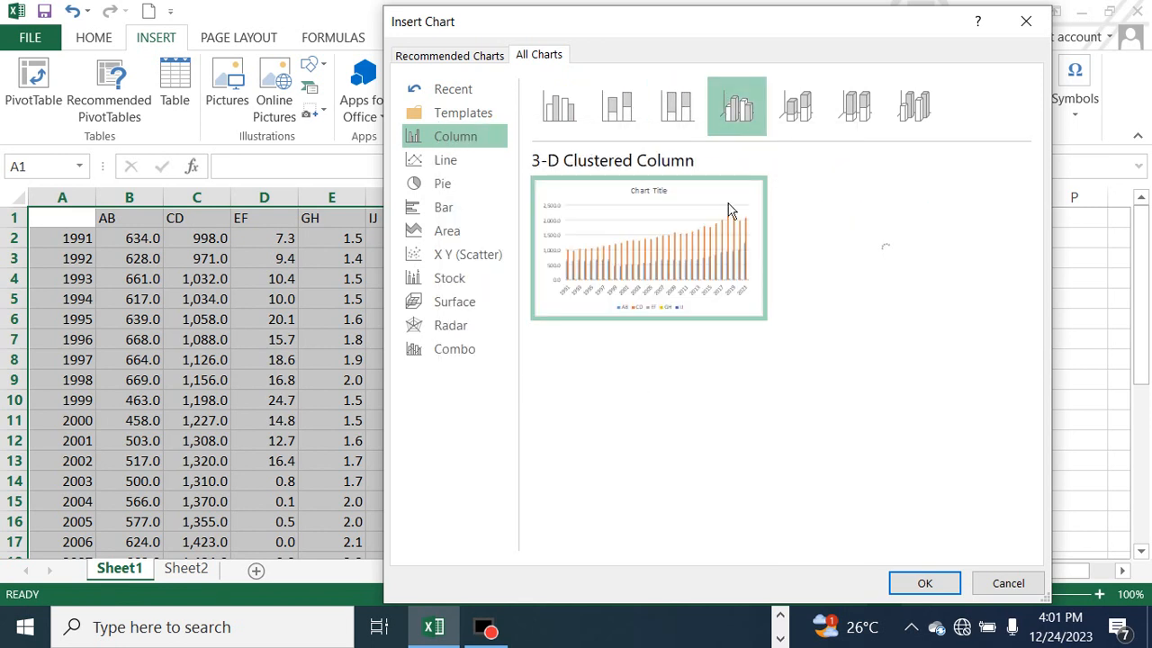
mouse_move(720, 275)
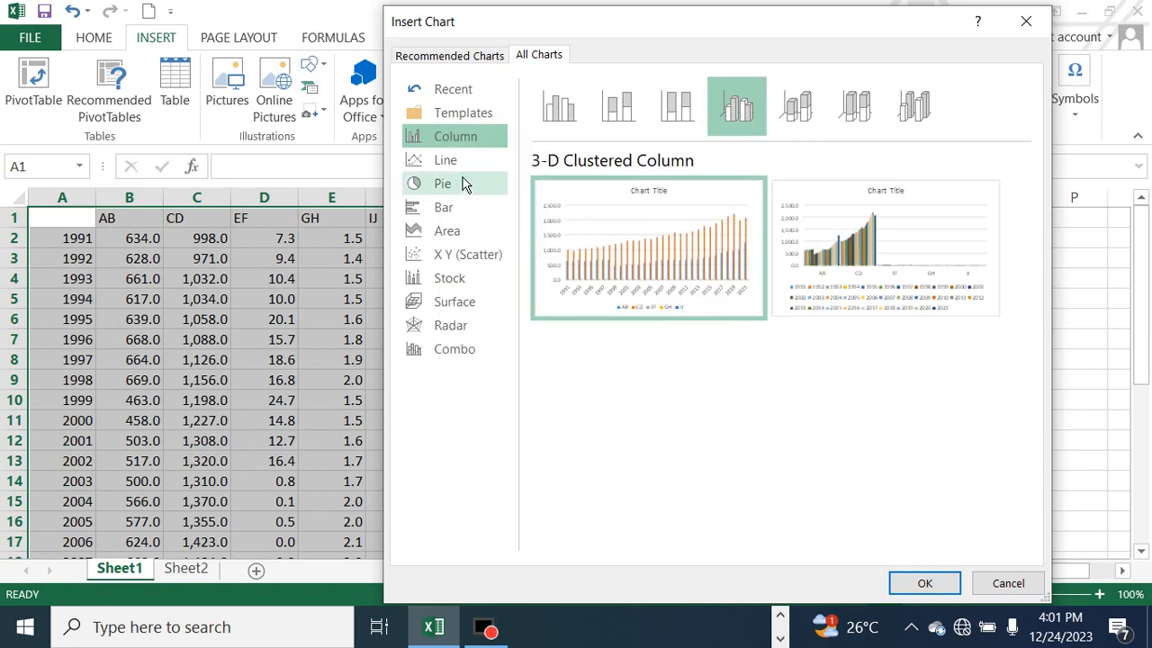
Preview the plain Line and Line with Markers subtypes with the table's data
click(452, 160)
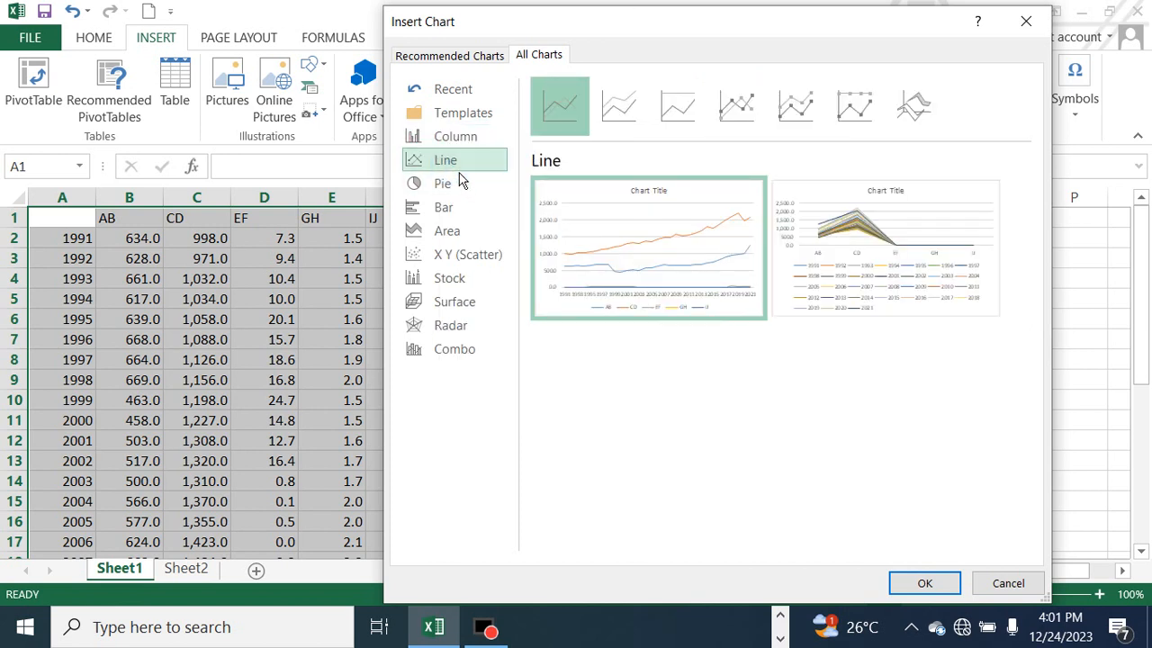
mouse_move(689, 298)
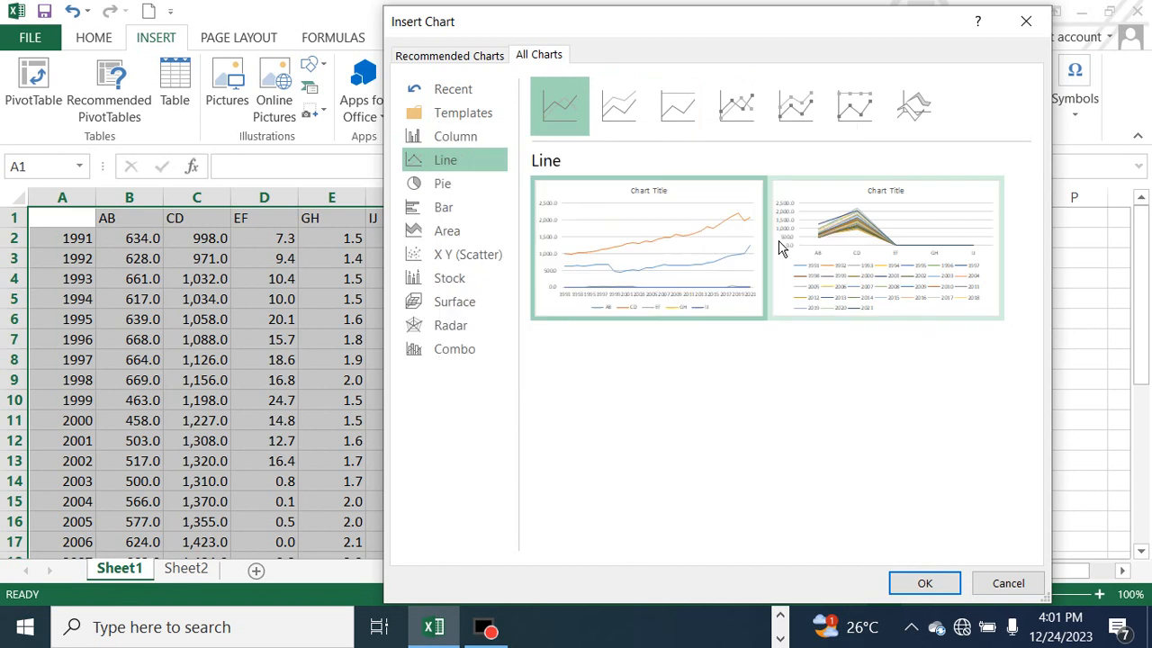
click(743, 124)
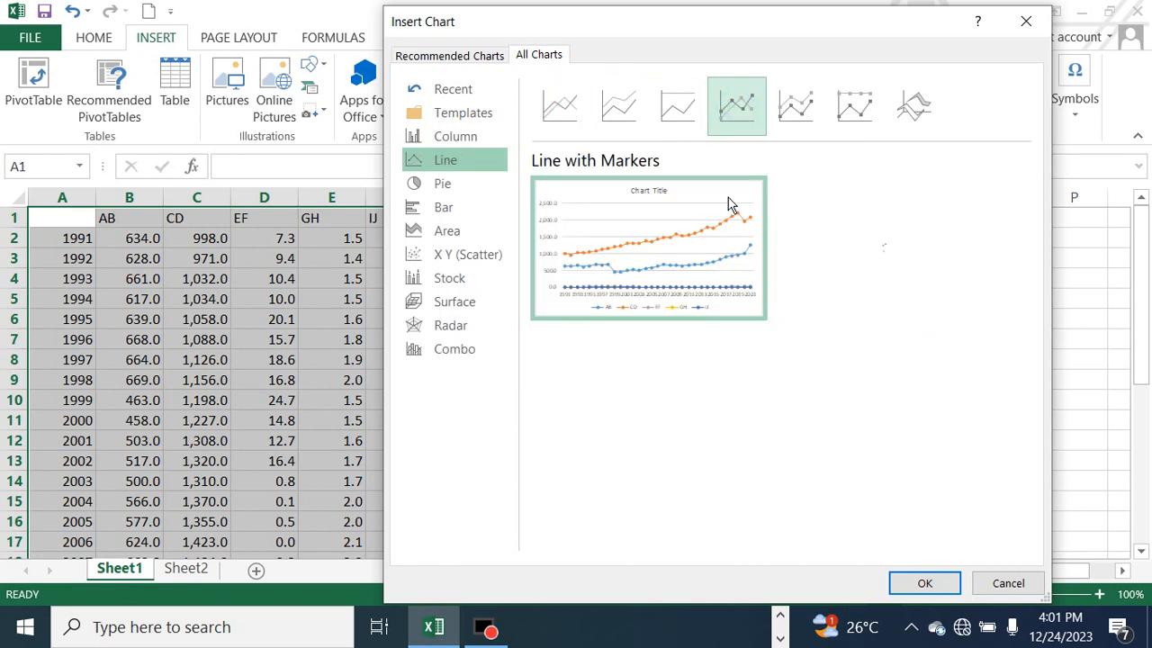
mouse_move(682, 294)
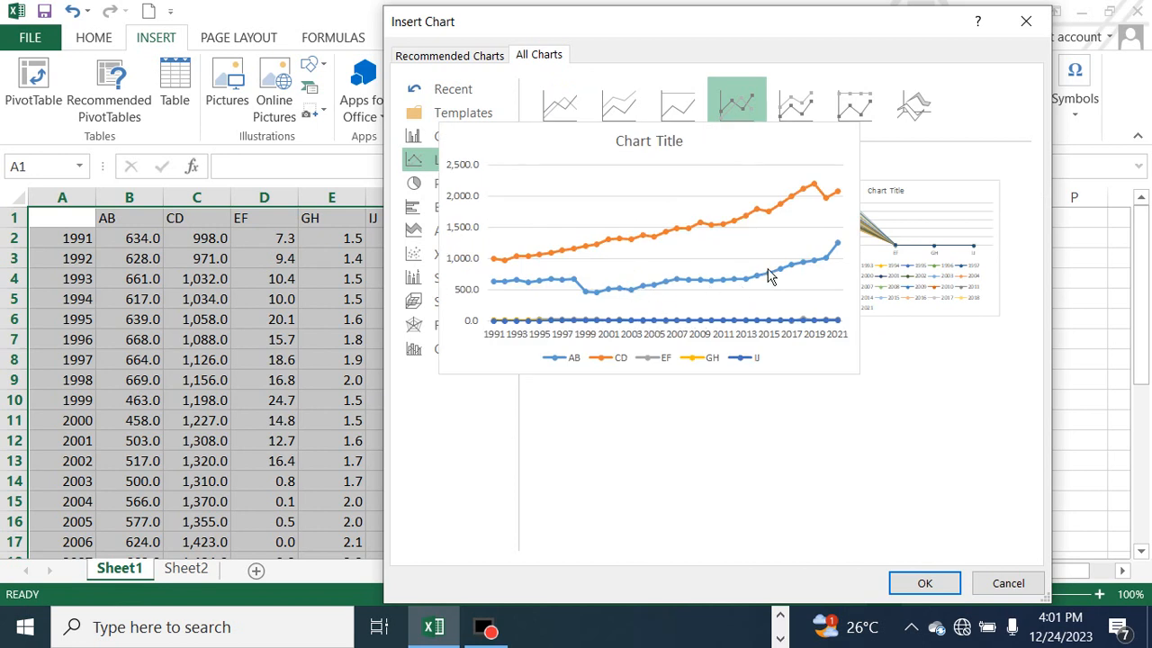
click(646, 20)
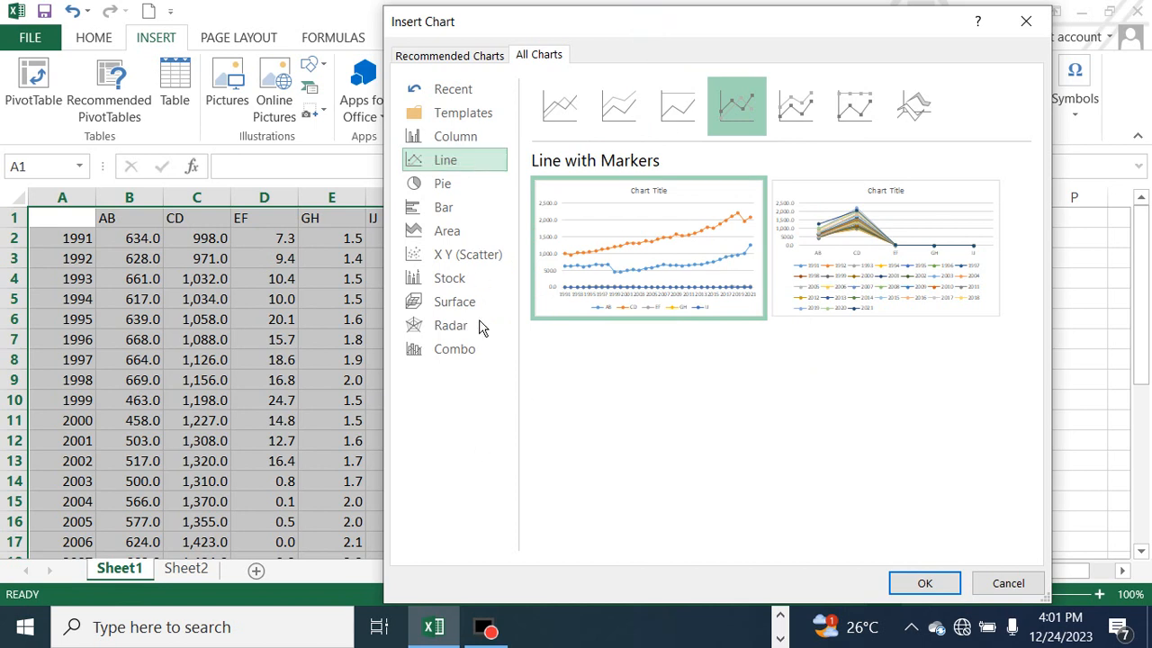
Insert the recommended Line chart from the selected data
click(487, 72)
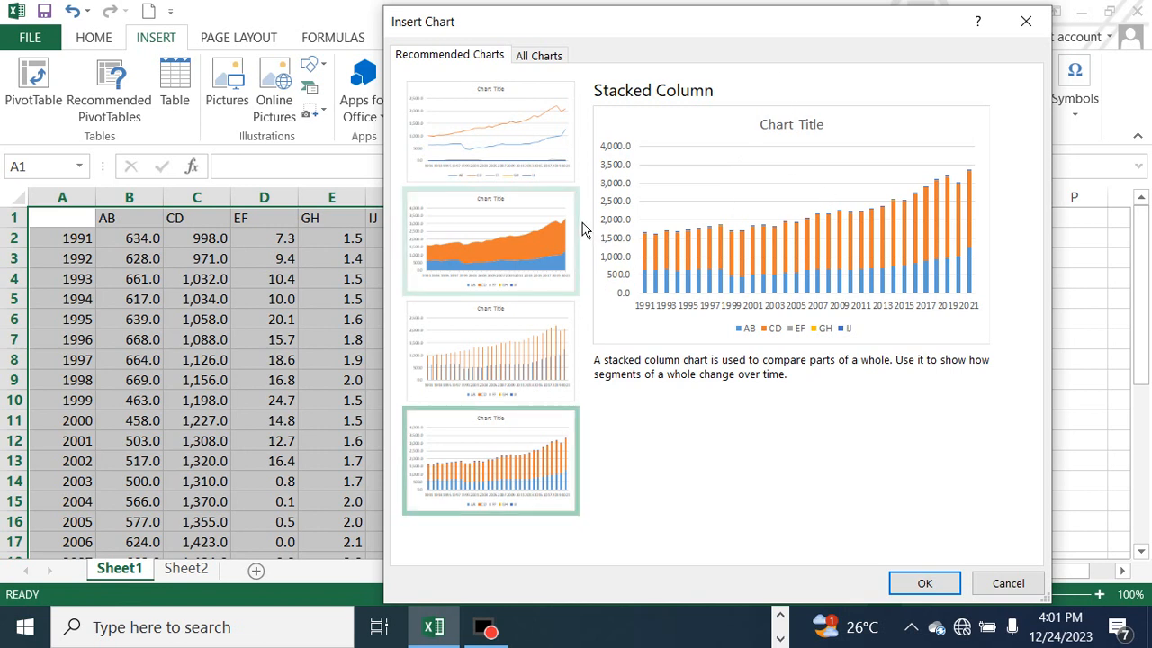
click(542, 167)
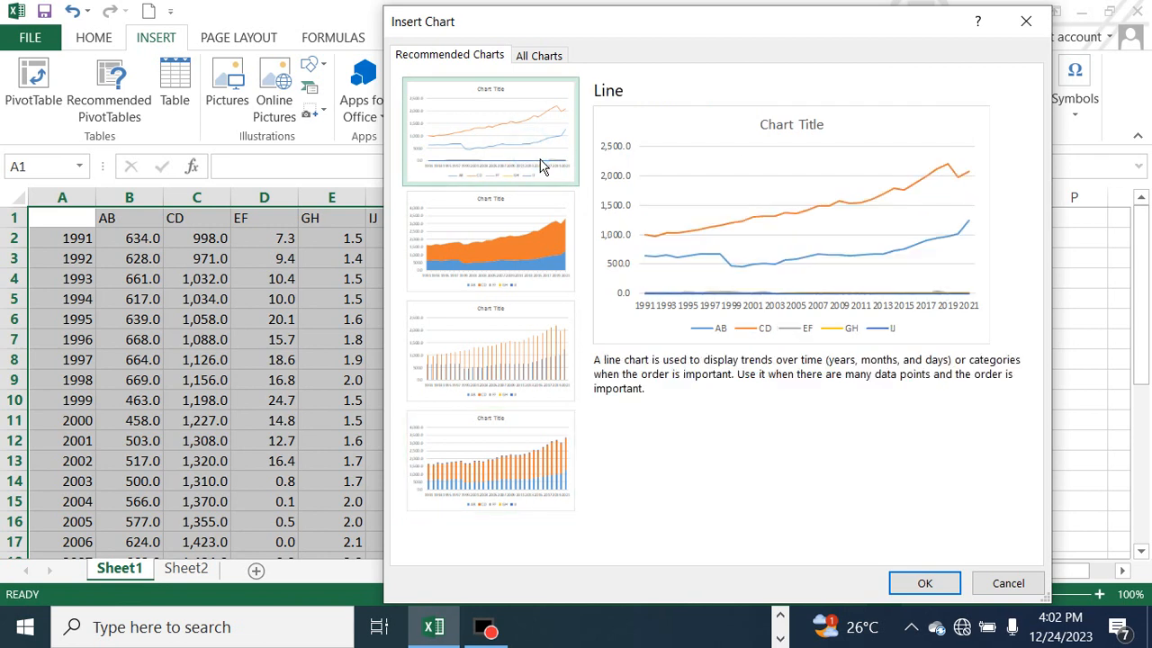
click(940, 594)
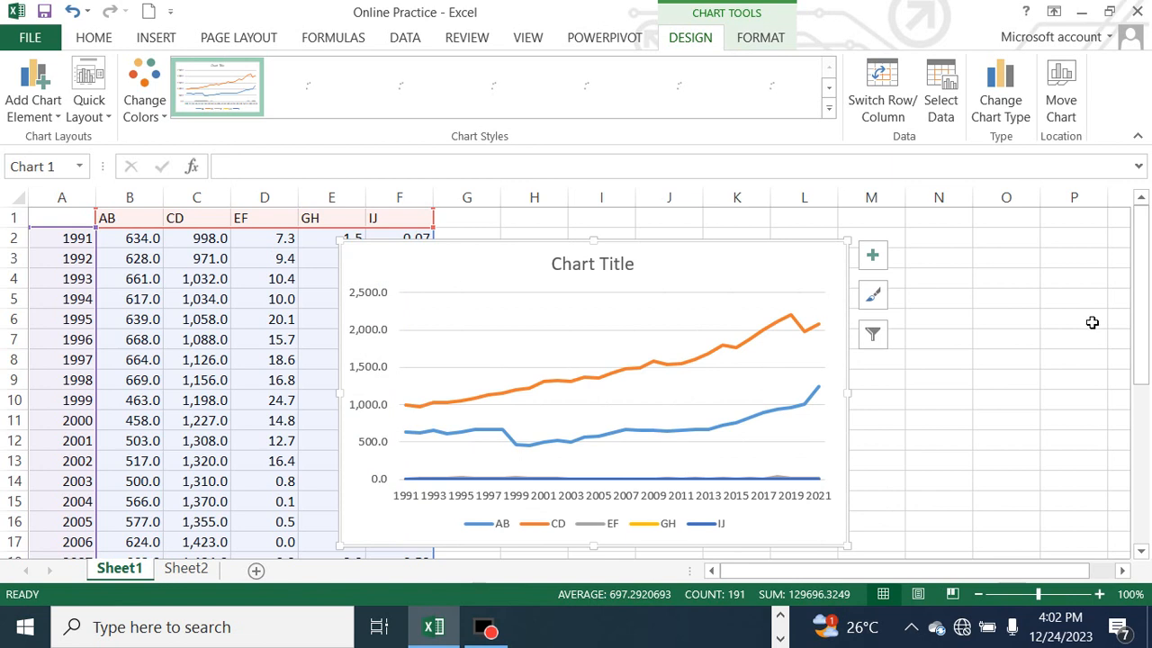
Move the line chart clear of the table, over columns G to N, and deselect it
mouse_move(1140, 315)
mouse_down()
mouse_move(1140, 360)
mouse_move(1140, 317)
mouse_up()
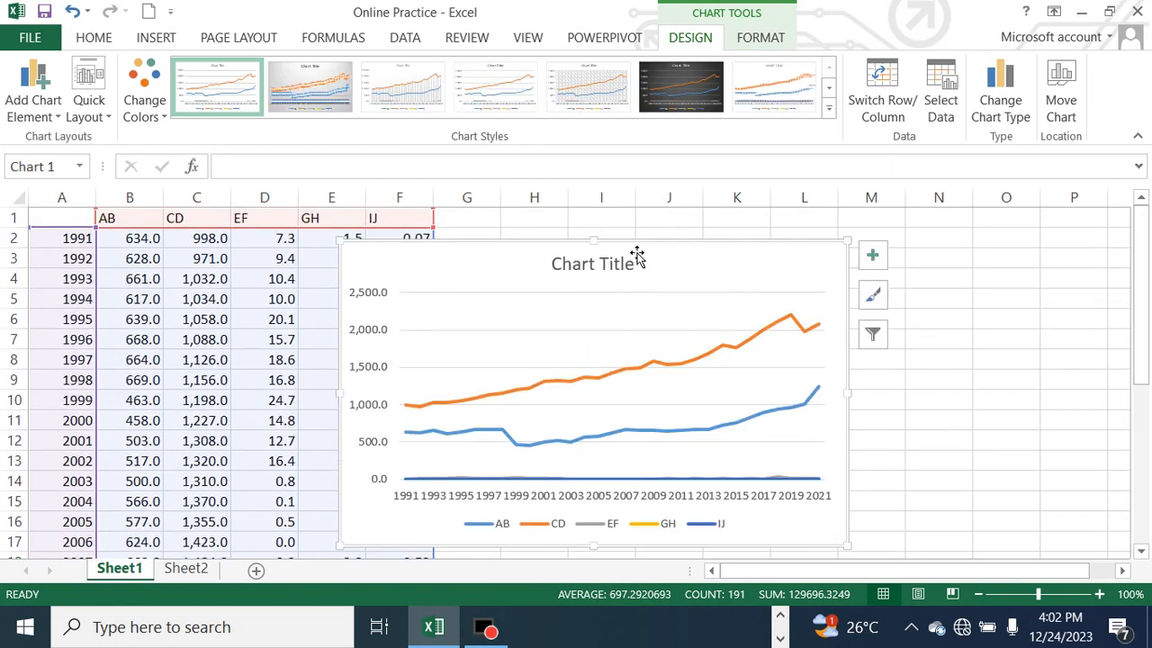
drag(637, 252, 773, 241)
click(1008, 458)
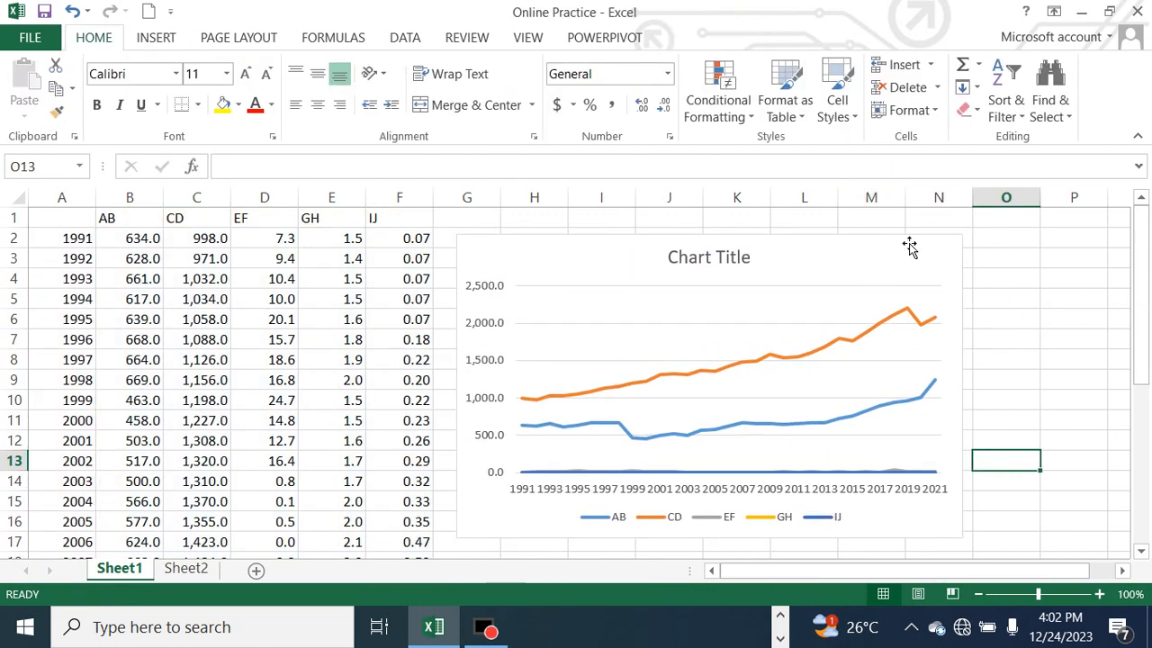
Apply the gray Style 2 to the line chart, followed by the dark-background style
click(820, 241)
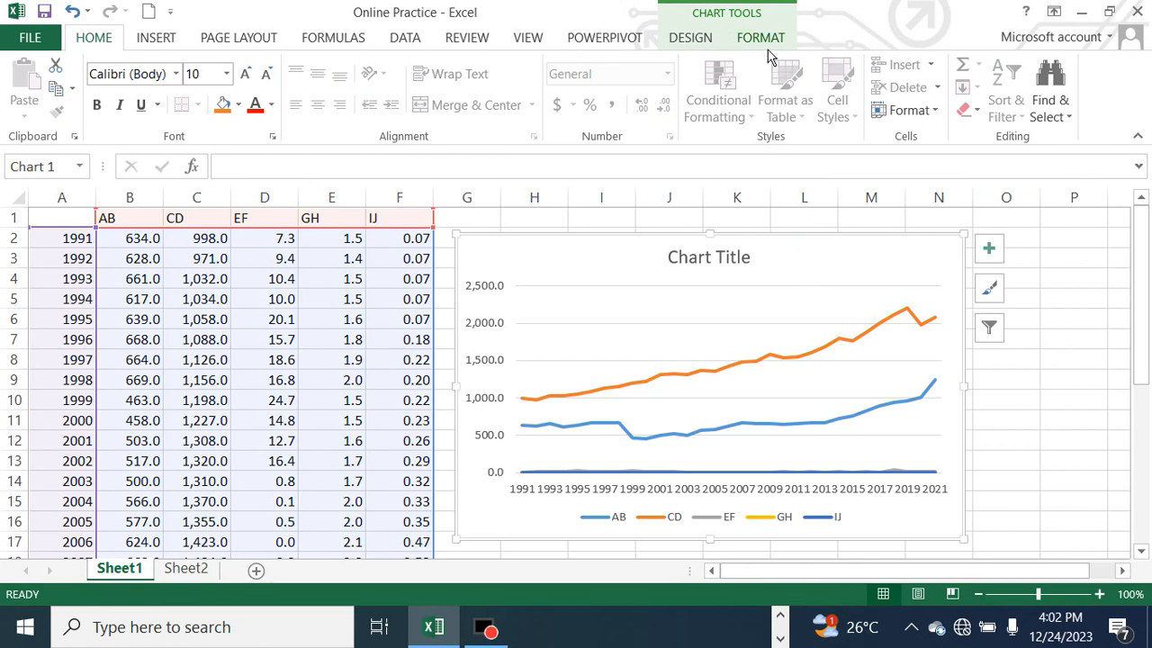
click(688, 45)
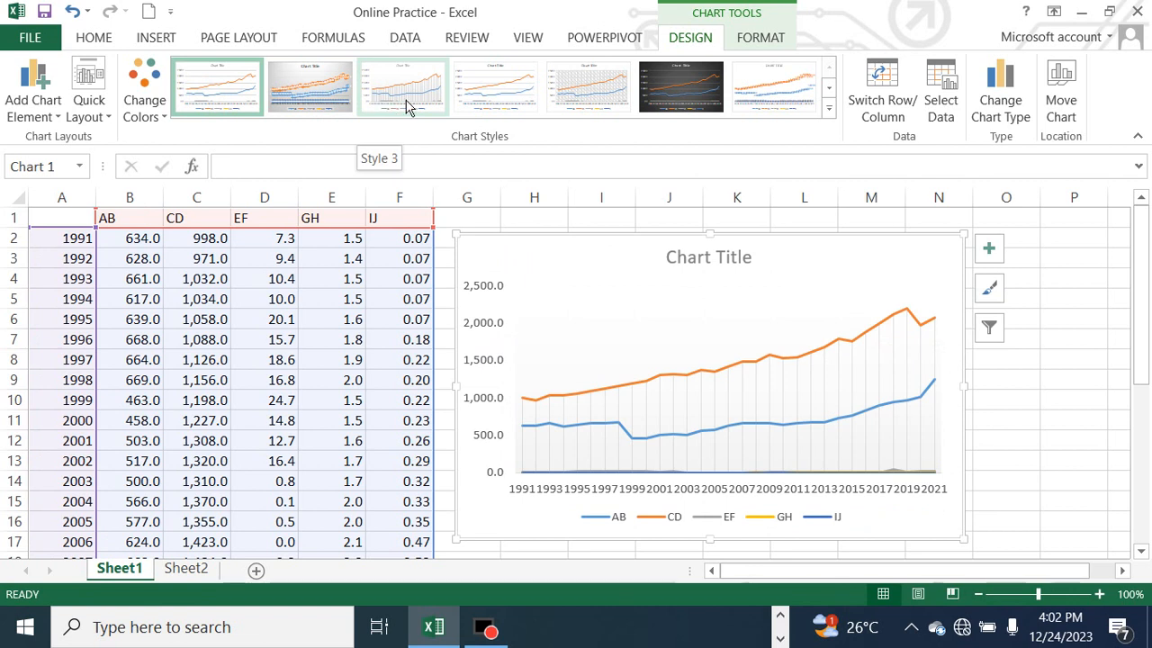
click(310, 90)
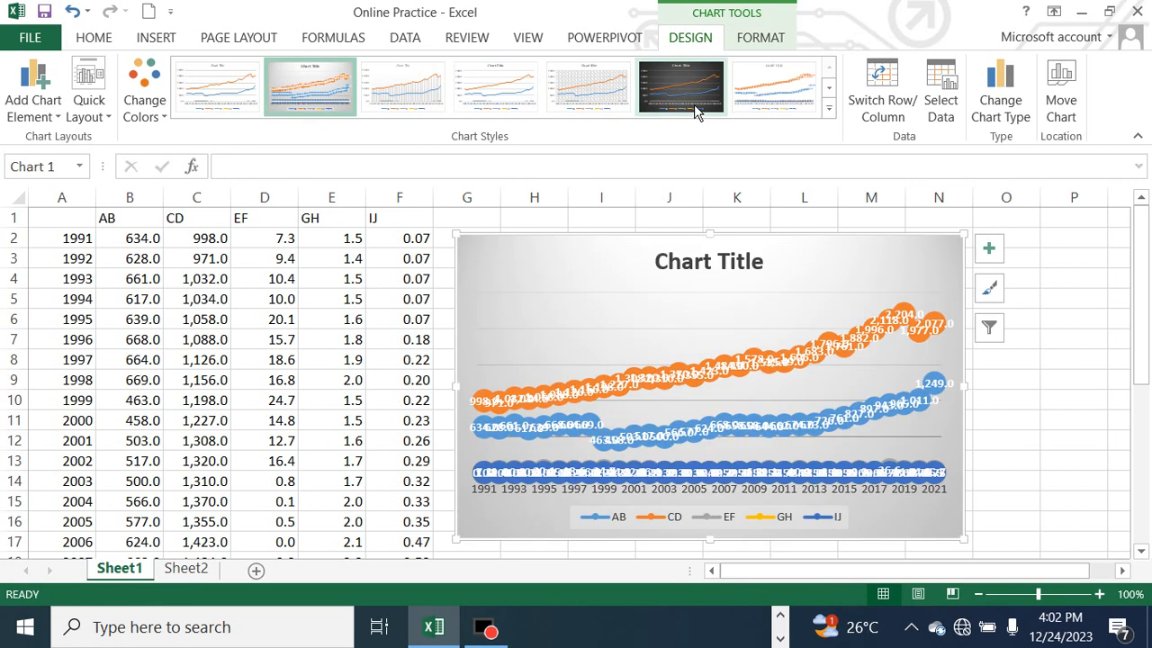
click(688, 97)
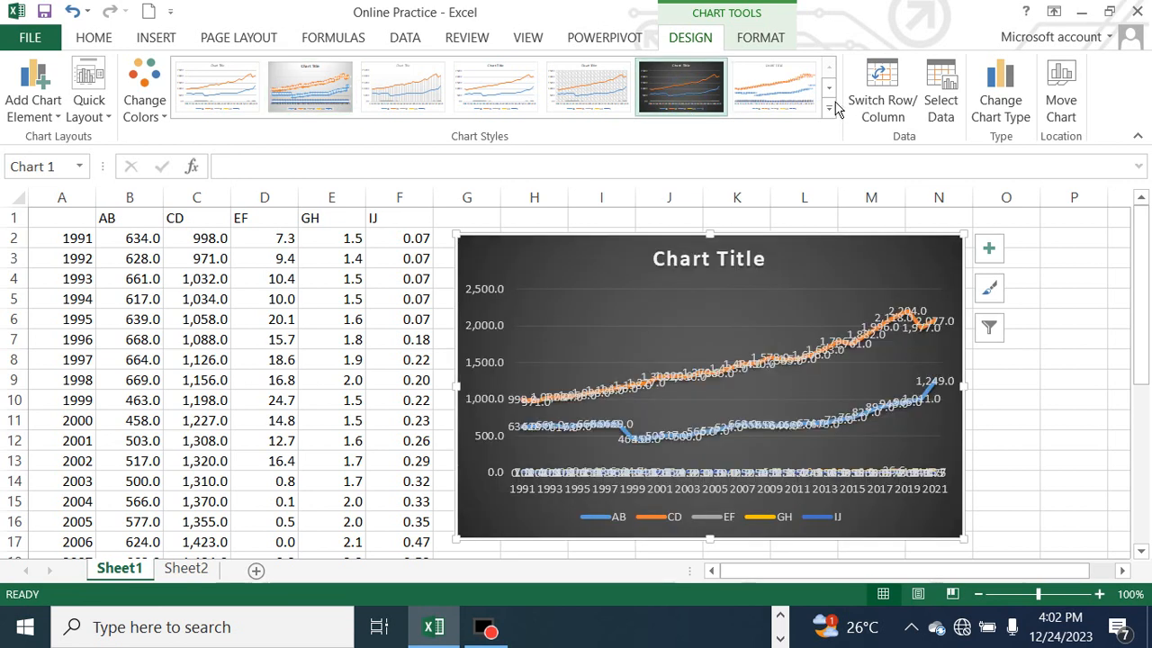
Compare the last two chart styles in the gallery and apply the second-to-last one, with small markers on the lines
click(829, 87)
click(702, 99)
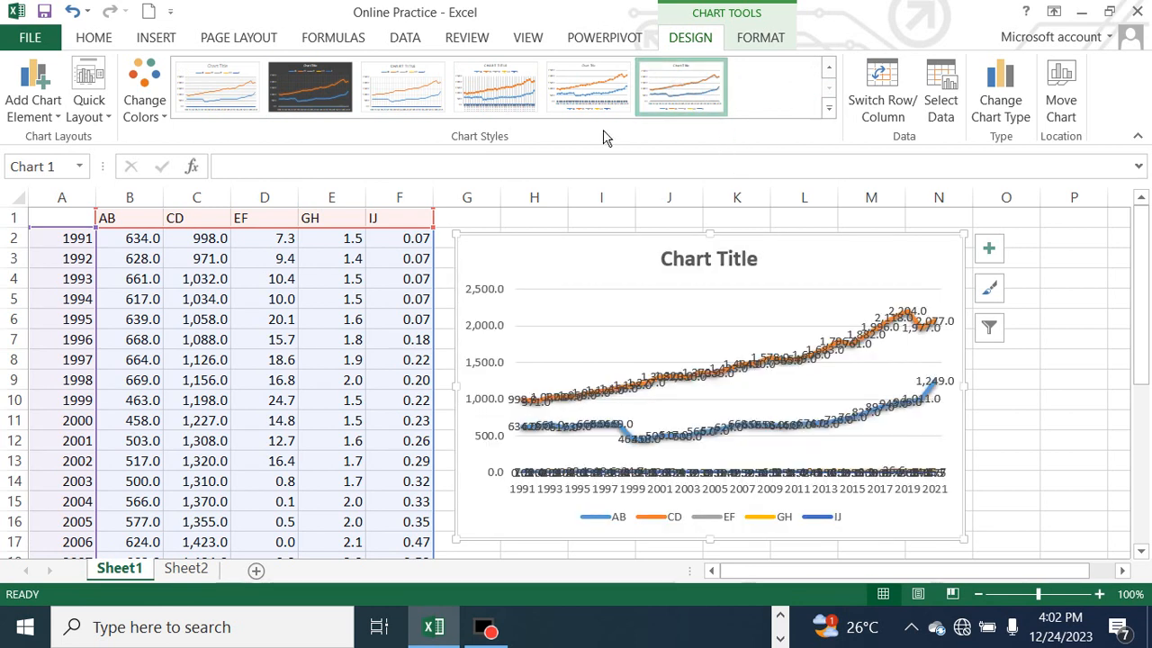
click(589, 95)
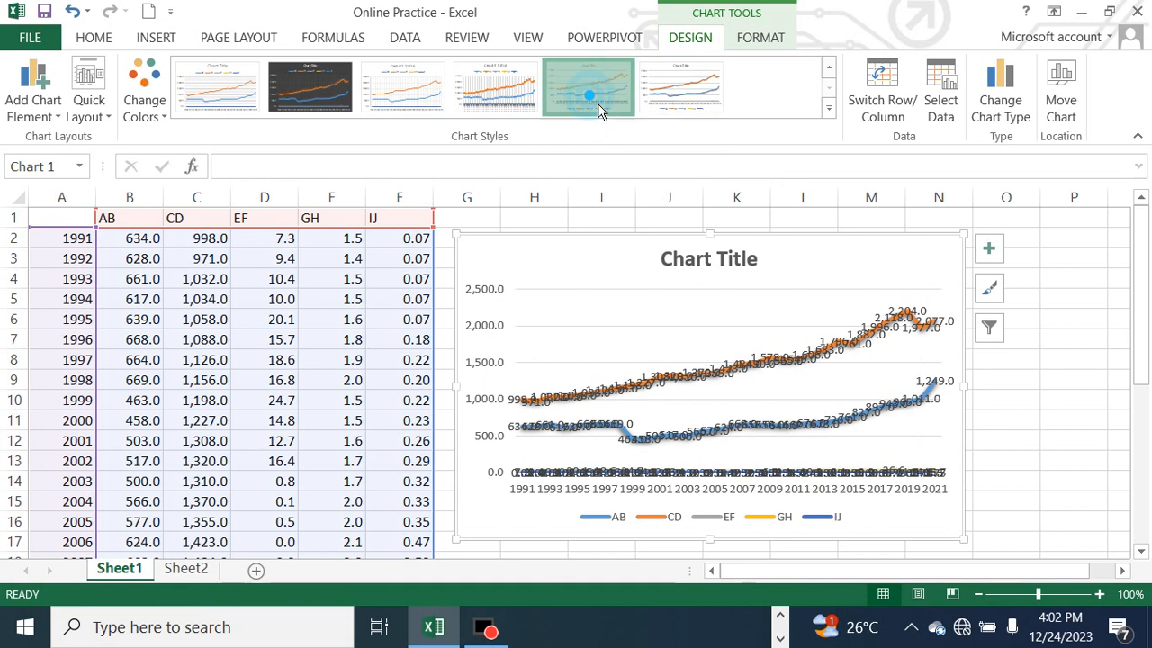
click(702, 106)
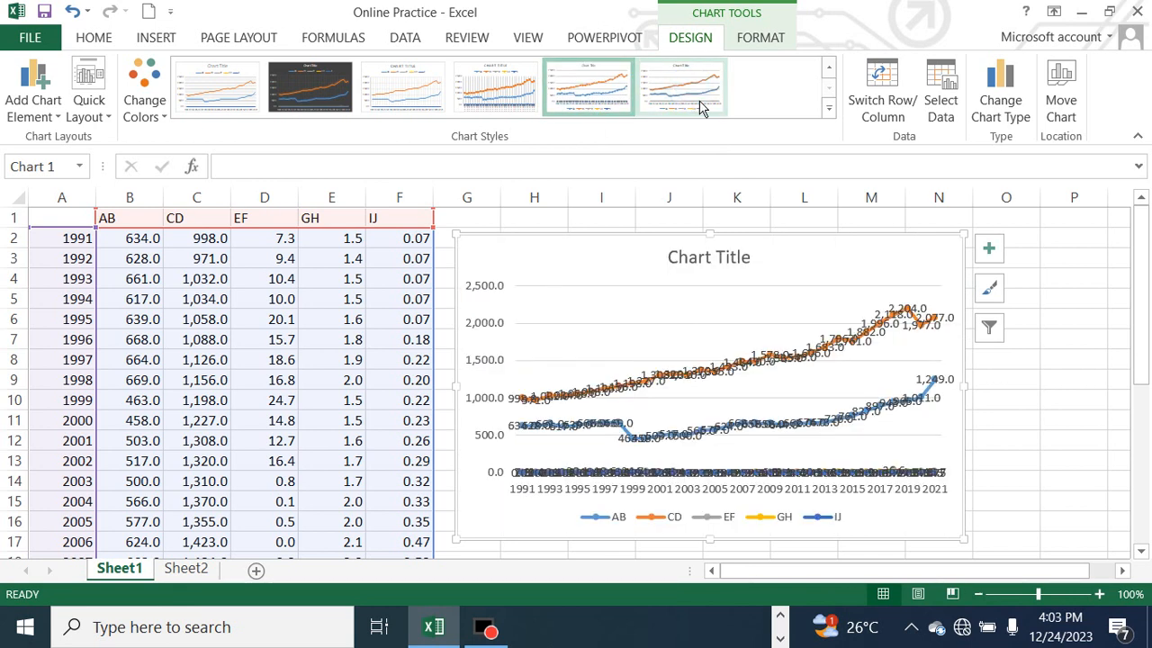
click(595, 106)
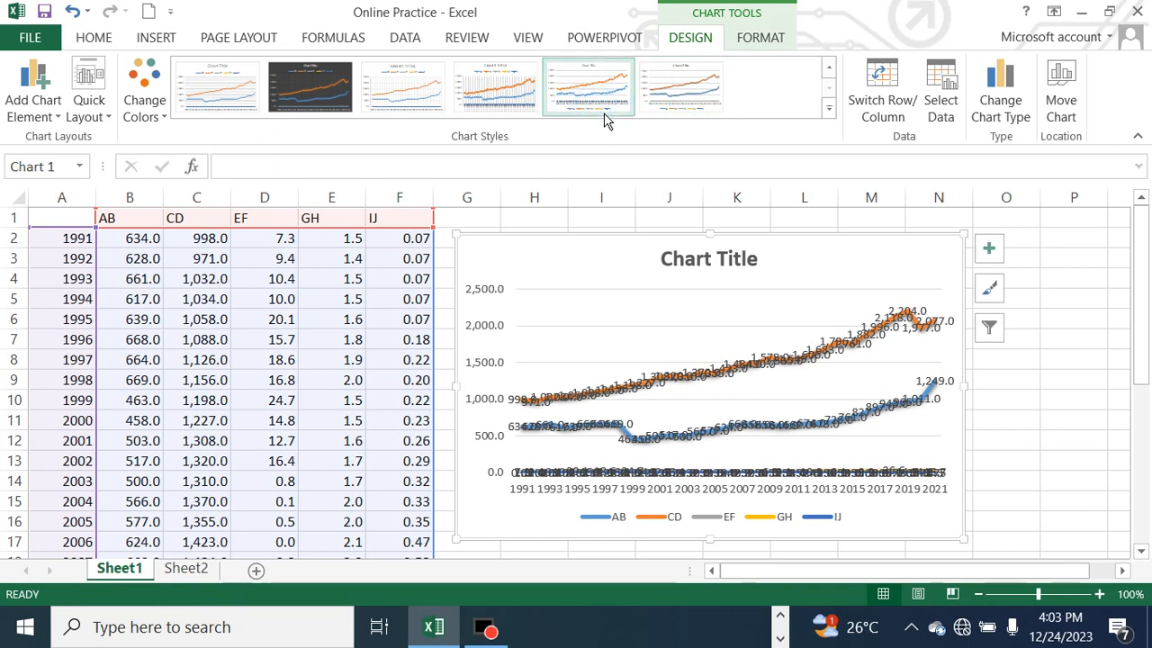
Try the last chart style, with a bold title and shadowed lines, and undo it
click(691, 109)
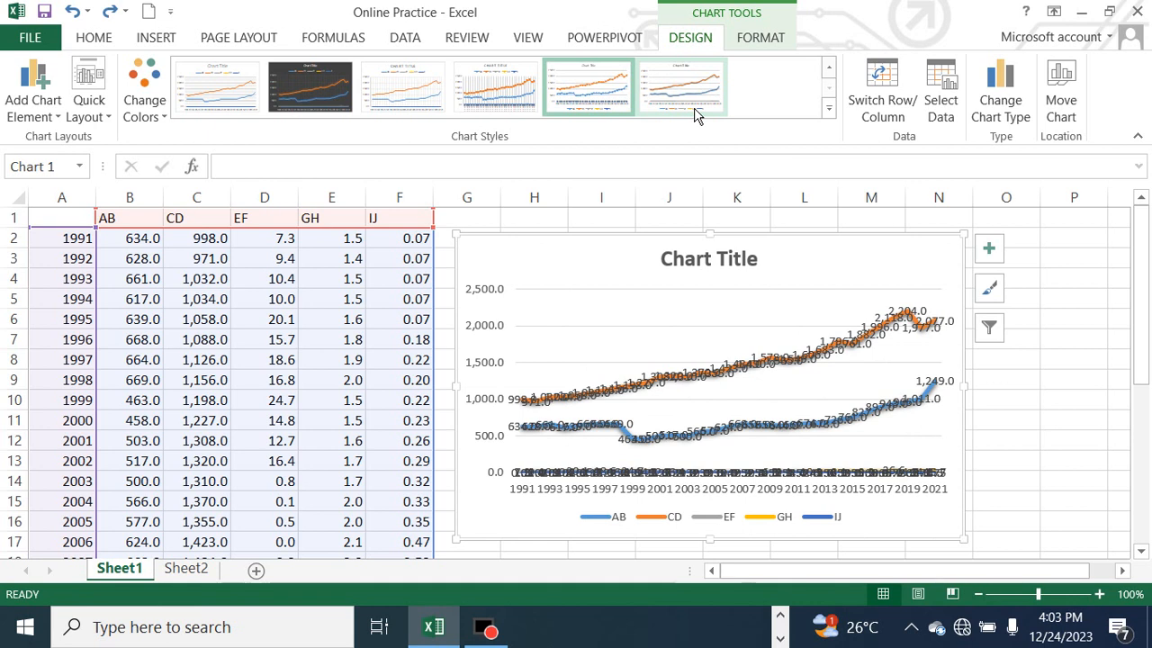
click(693, 113)
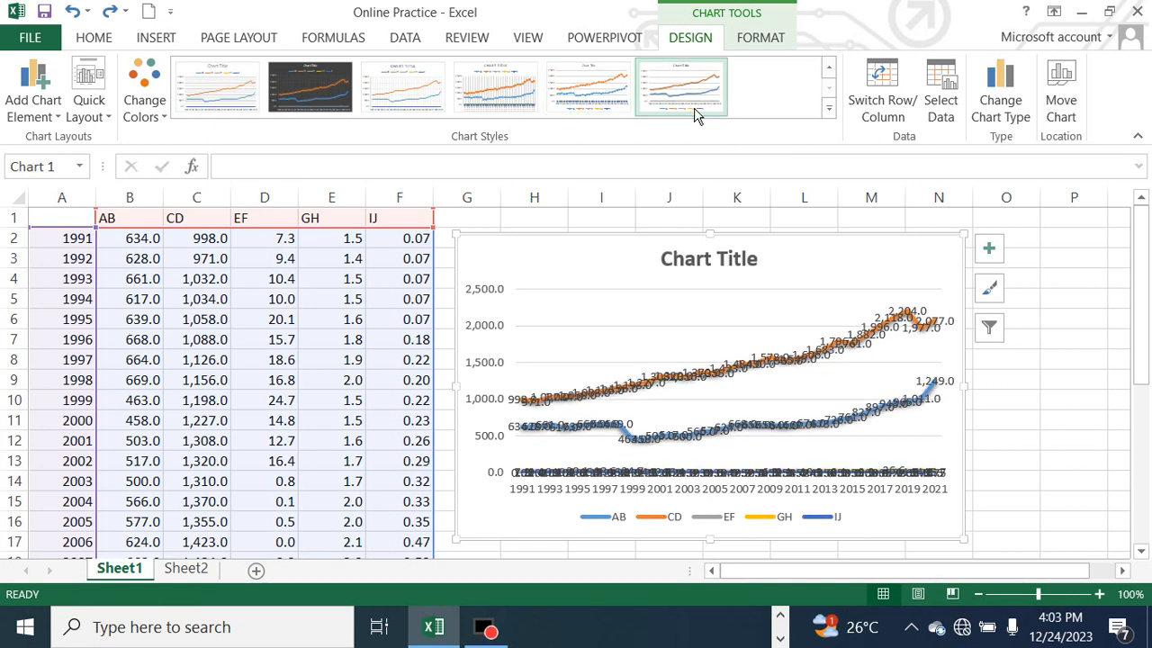
key(ctrl+z)
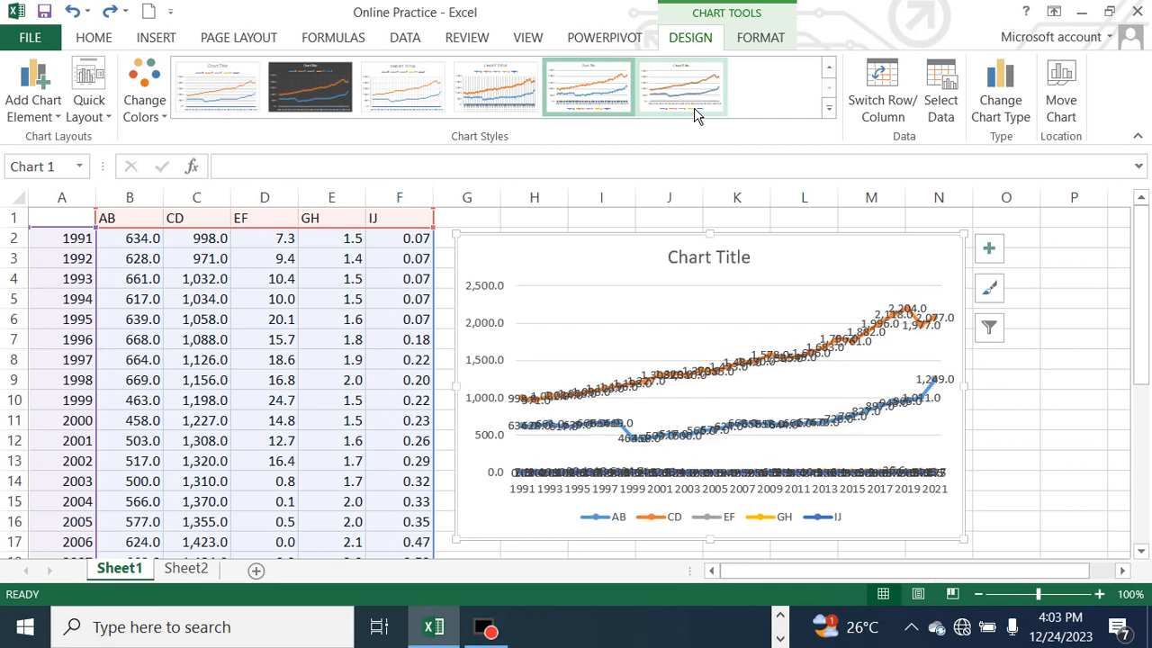
Undo the chart styling back to plain lines without data labels, and apply the last chart style with a bold title and shadowed lines
click(693, 112)
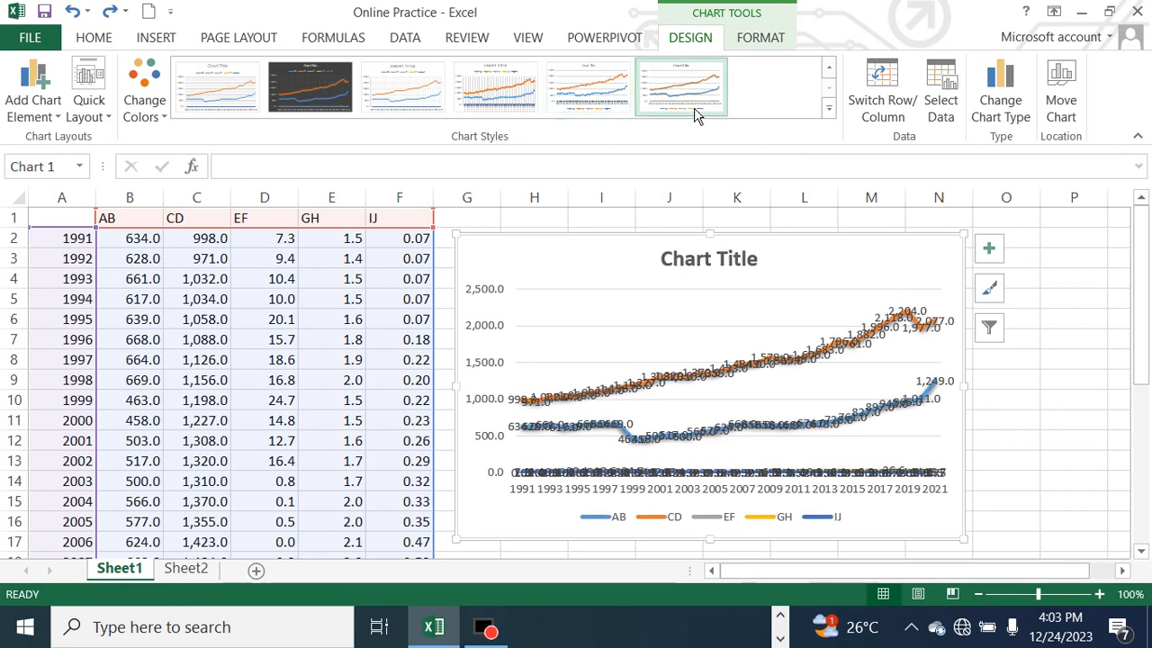
scroll(694, 112, down, 1)
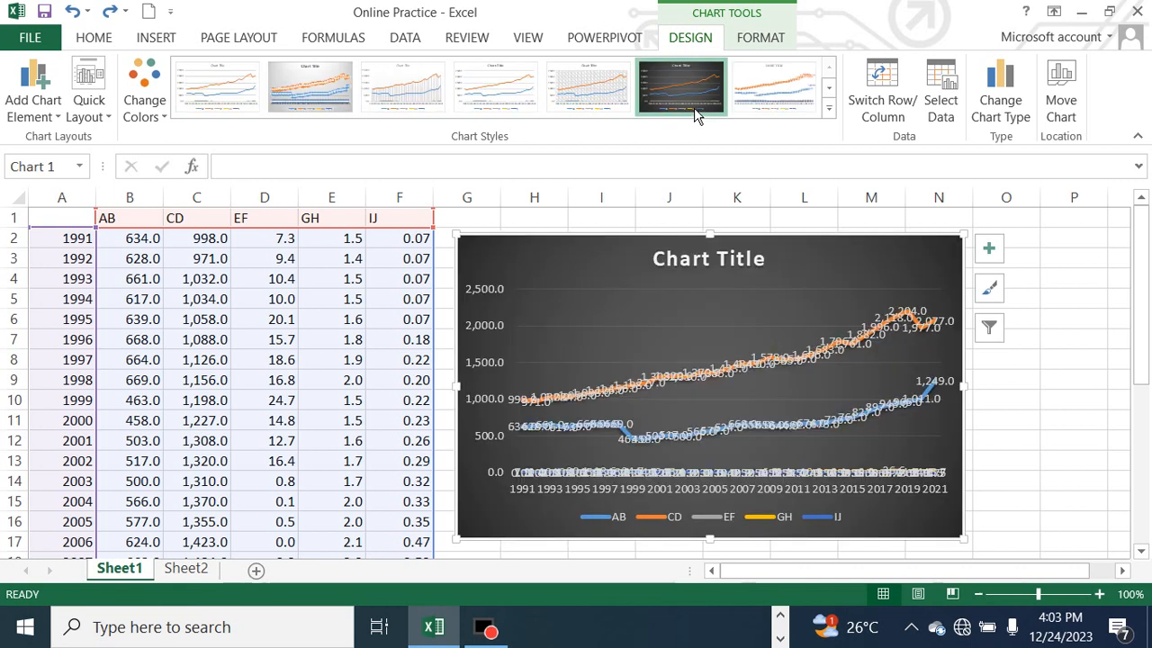
key(ctrl+z)
key(ctrl+z)
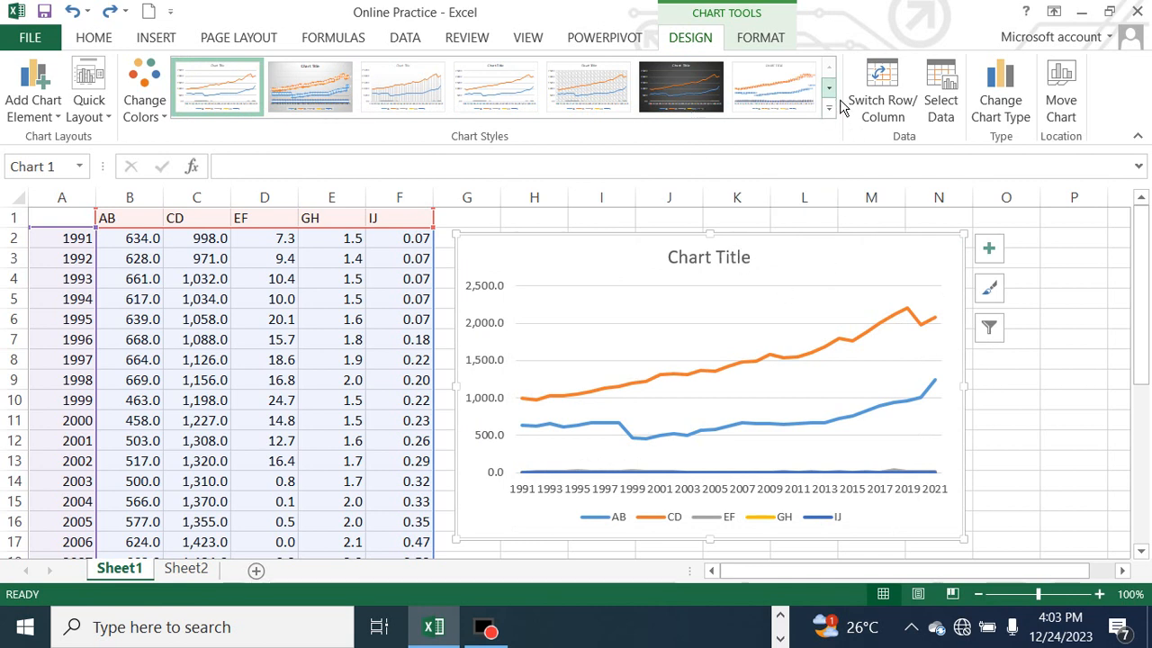
click(828, 89)
click(702, 95)
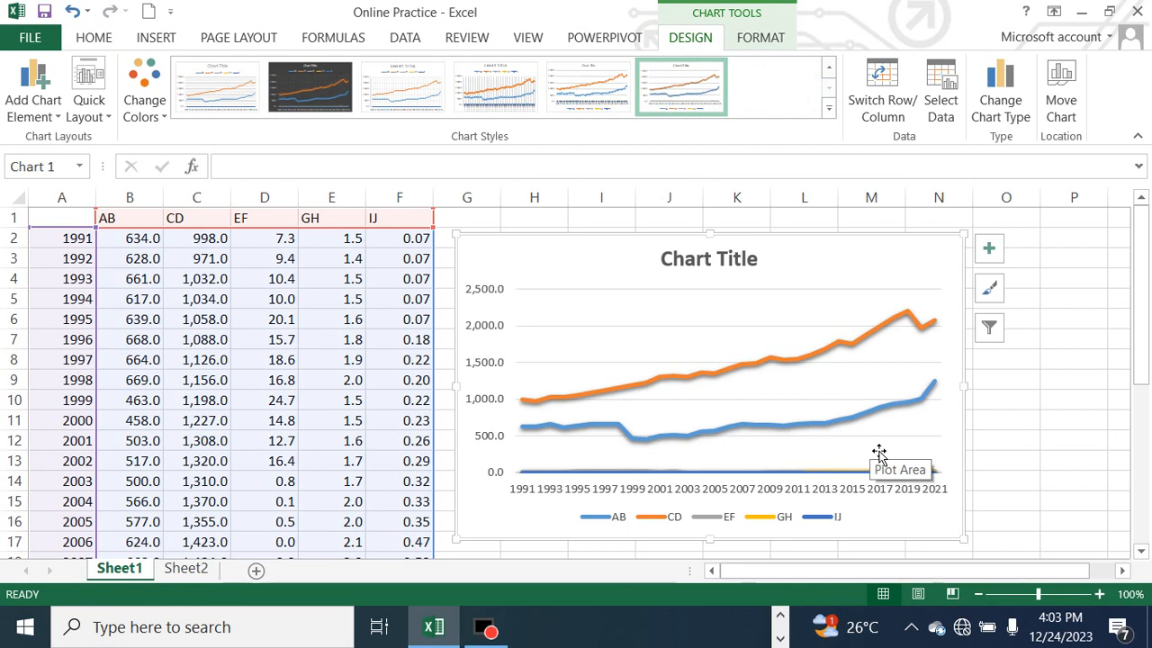
Set the line chart's height to 2"
click(760, 37)
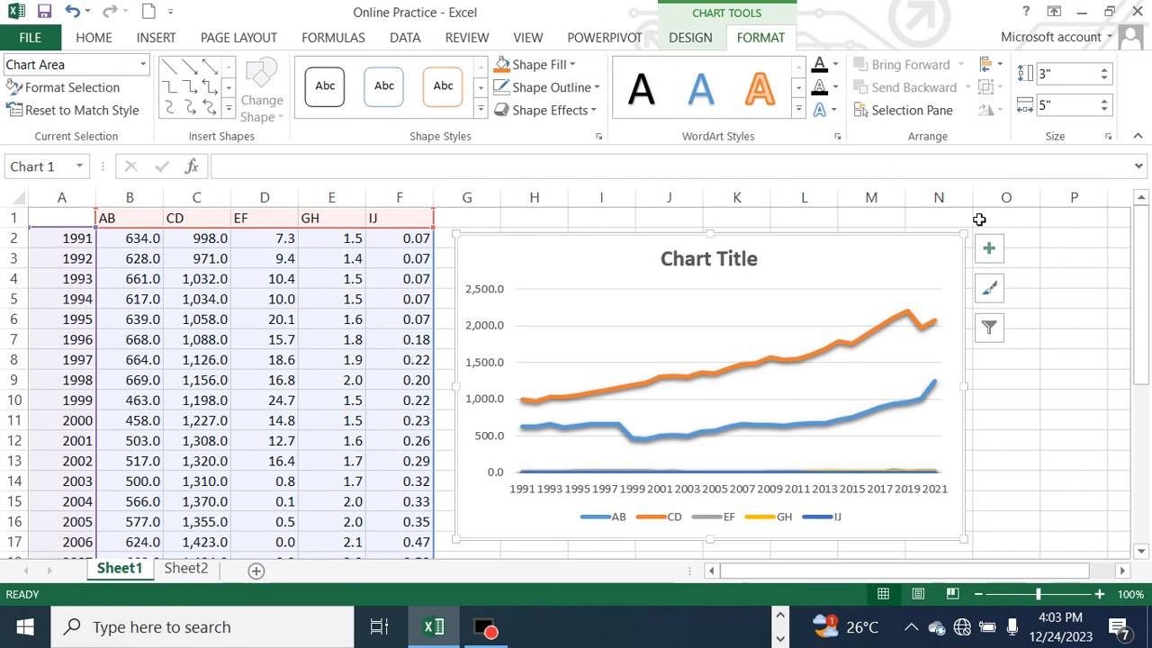
click(1104, 78)
click(1104, 79)
click(1105, 79)
click(1105, 79)
click(1104, 79)
click(1105, 79)
click(1105, 79)
click(1104, 79)
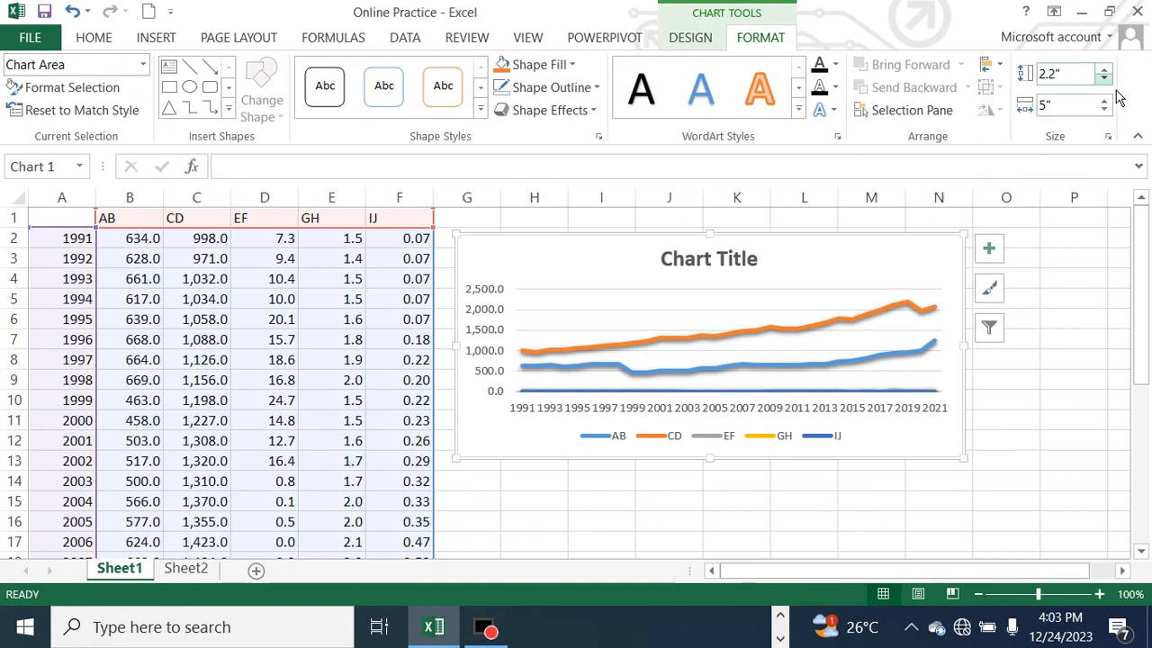
click(1104, 79)
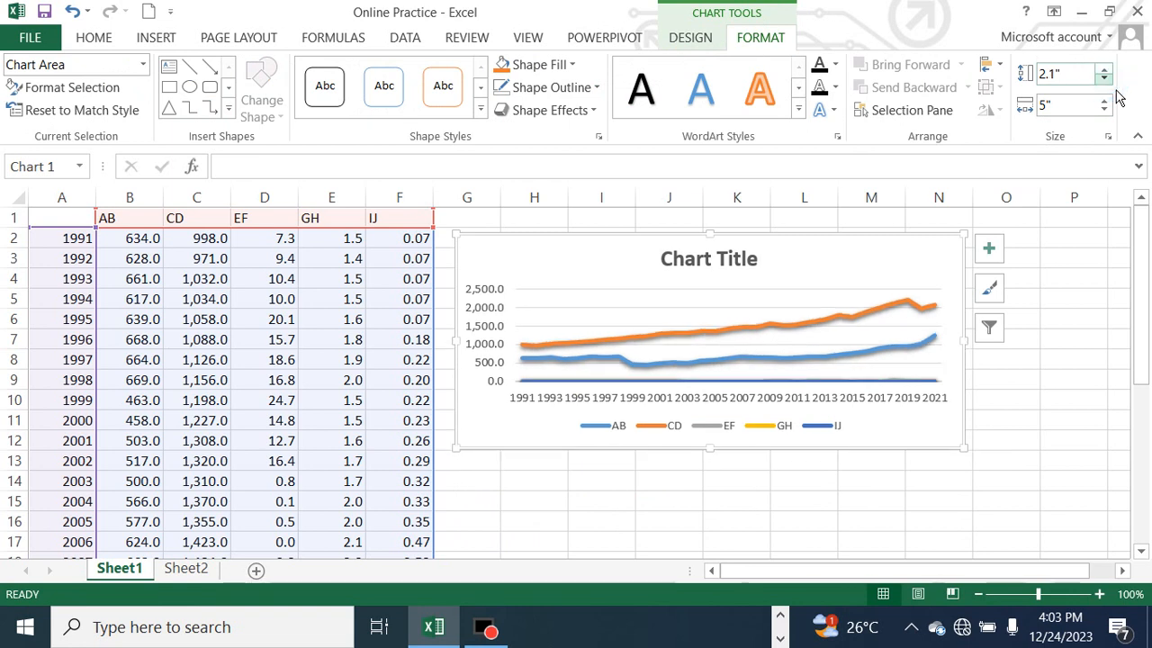
click(1104, 79)
Set the line chart's width to 3.5"
click(1104, 109)
click(1104, 109)
click(1104, 109)
click(1104, 109)
click(1104, 109)
click(1104, 109)
click(1104, 109)
click(1104, 108)
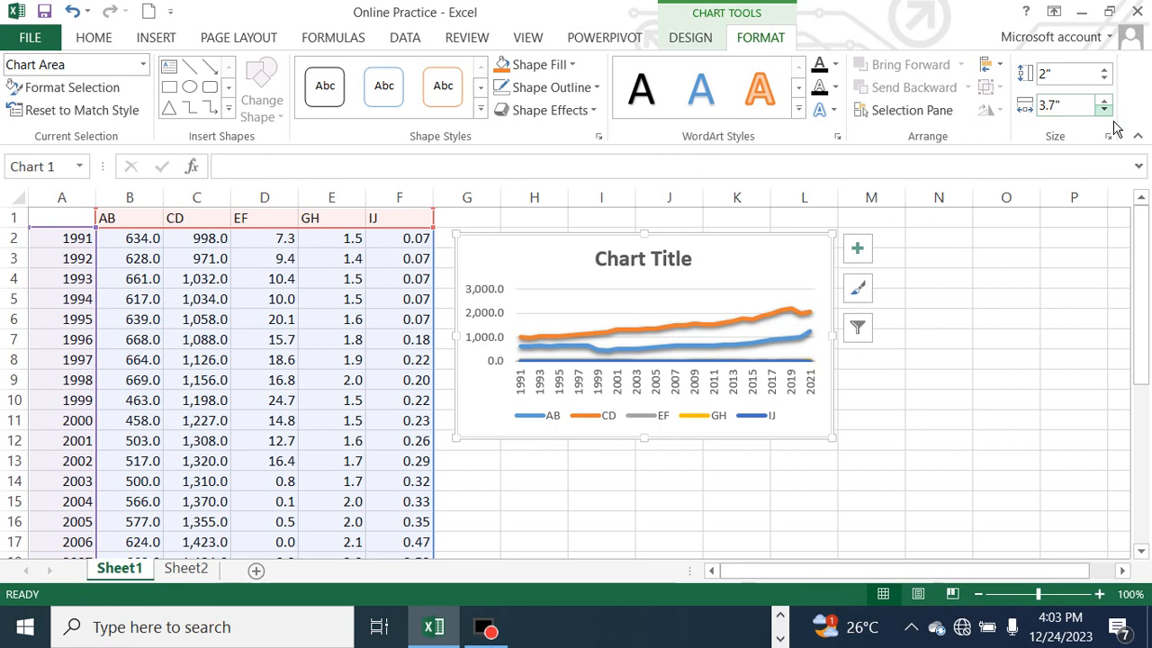
click(1105, 110)
click(1105, 109)
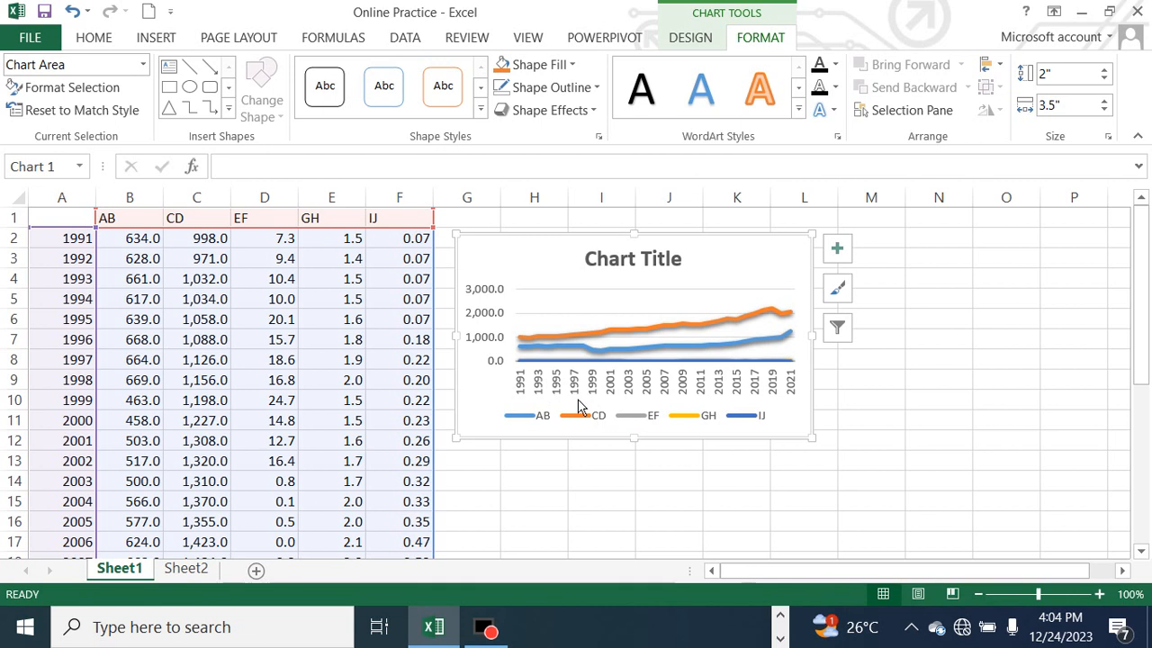
Shrink the font of the horizontal axis year labels so every year fits, and reduce the chart title's font size in several steps
click(615, 385)
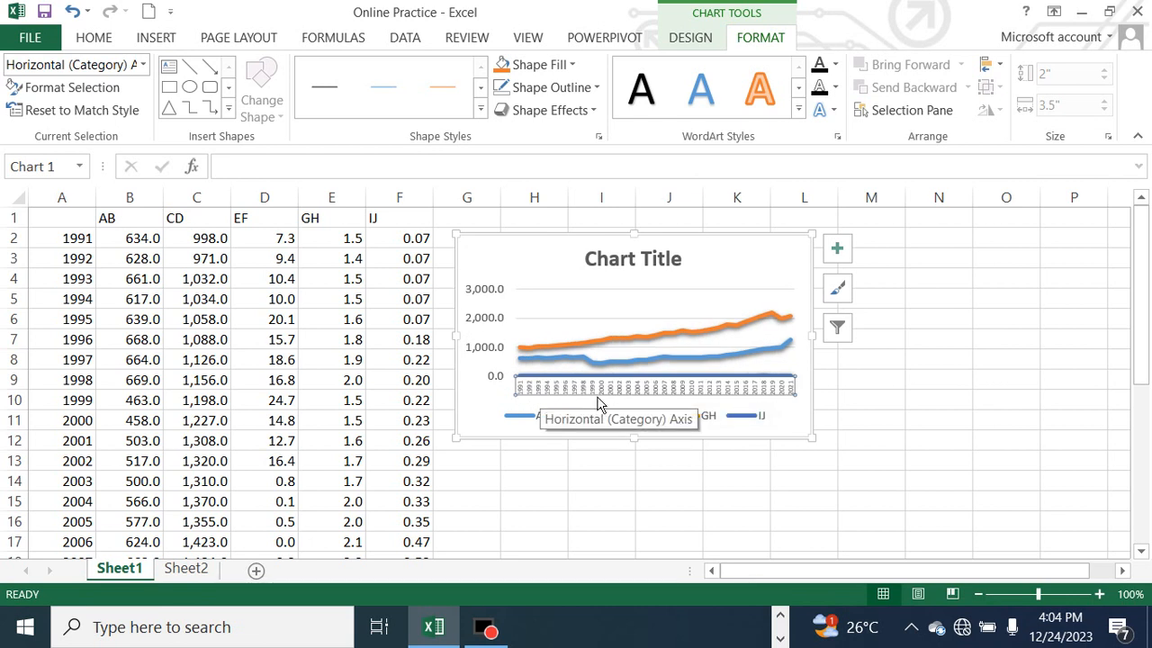
click(681, 261)
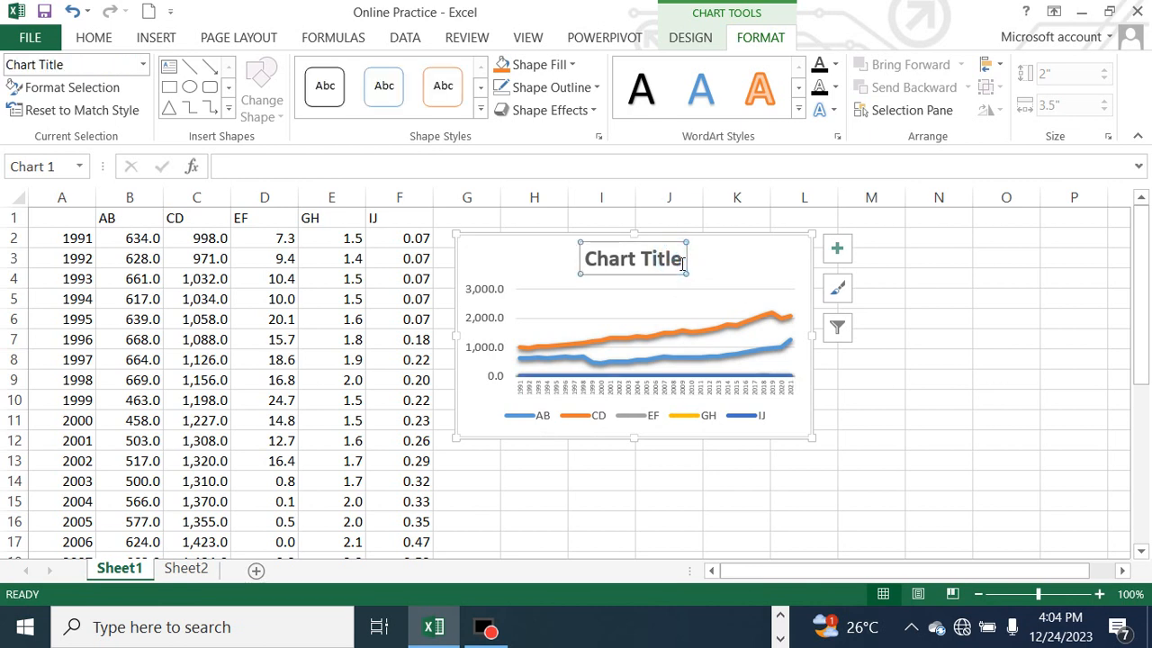
key(ctrl+shift+comma)
key(ctrl+shift+comma)
key(ctrl+shift+comma)
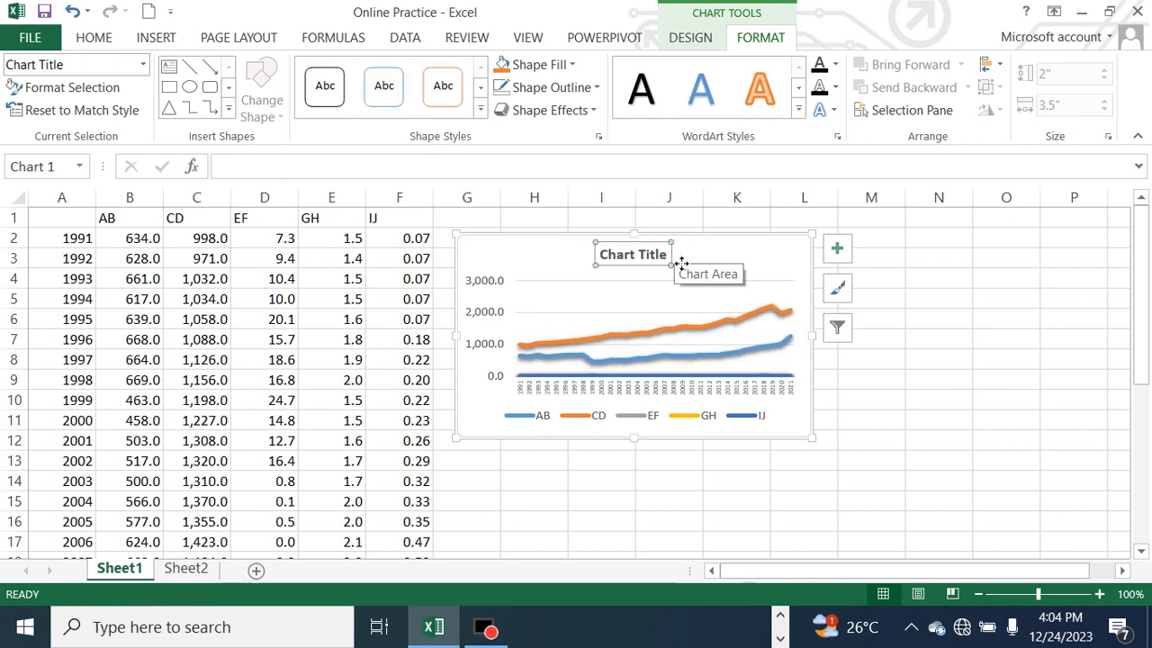
key(ctrl+shift+comma)
key(ctrl+shift+comma)
key(ctrl+shift+comma)
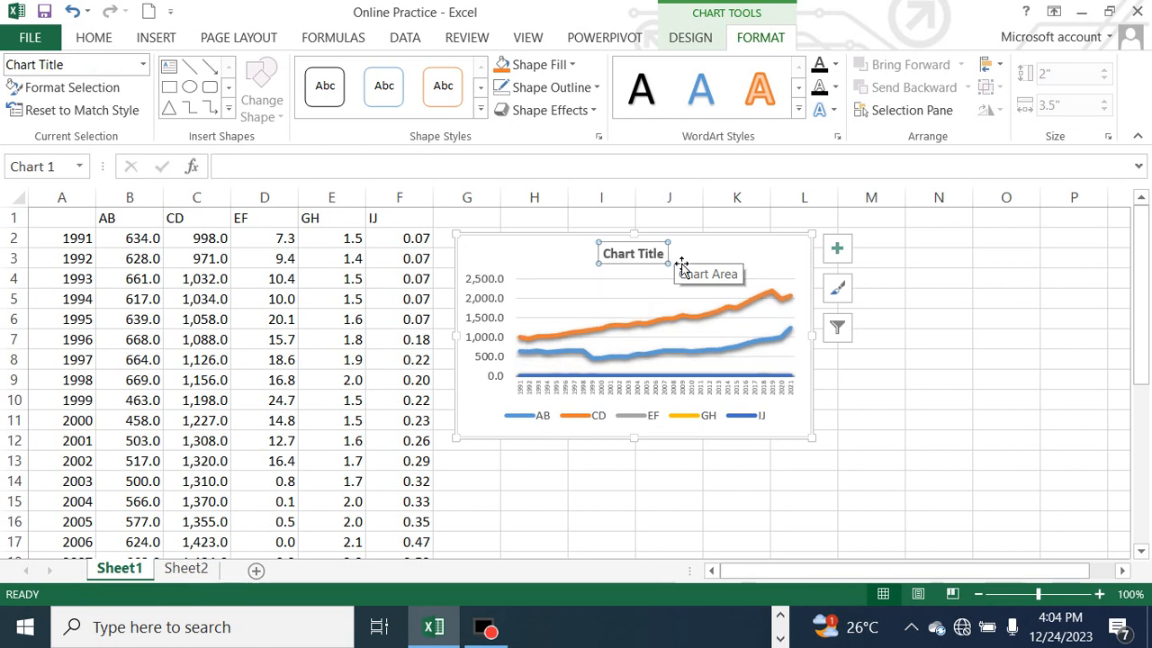
key(ctrl+shift+comma)
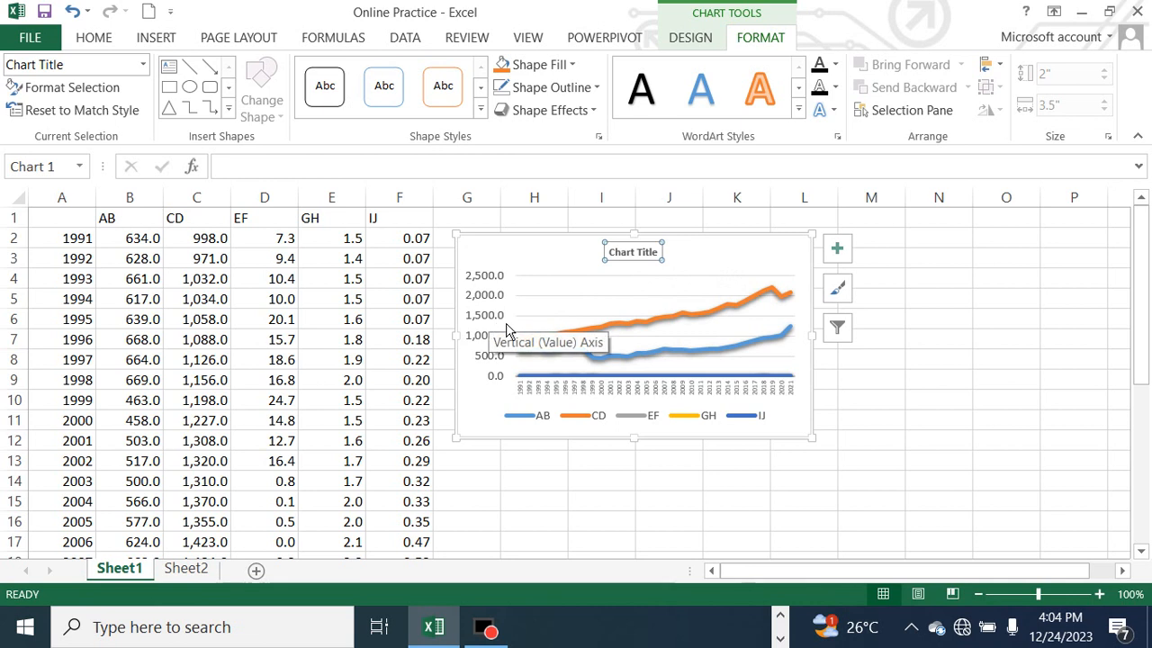
Remove the outline around the line chart's area and deselect the chart
click(570, 238)
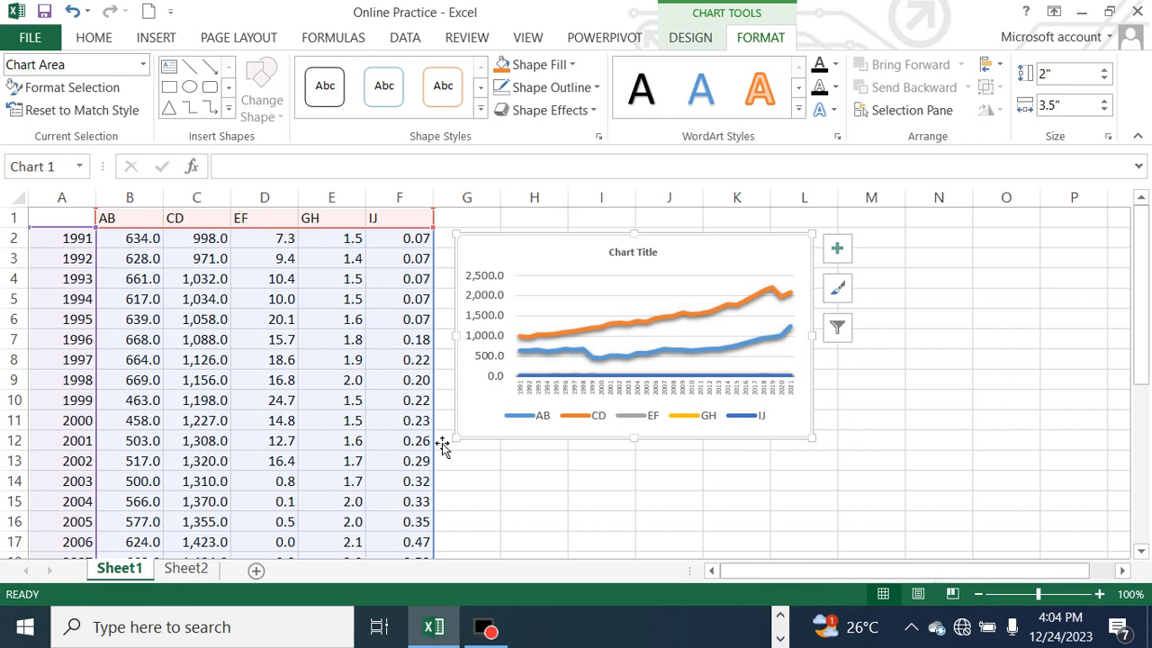
click(601, 234)
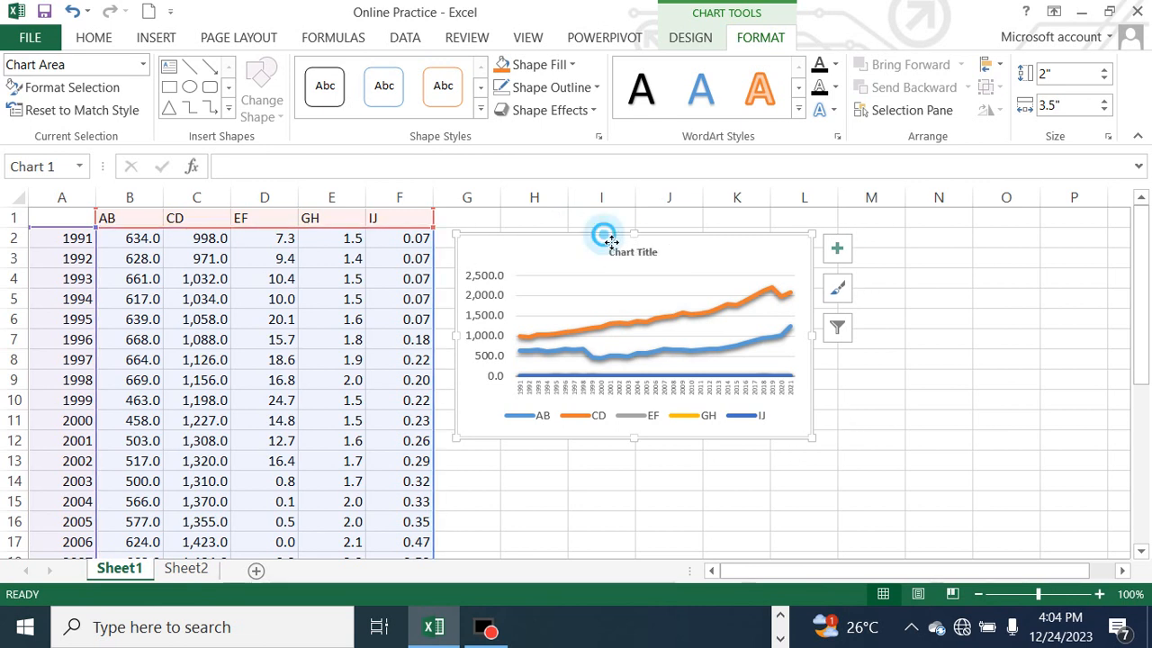
click(597, 87)
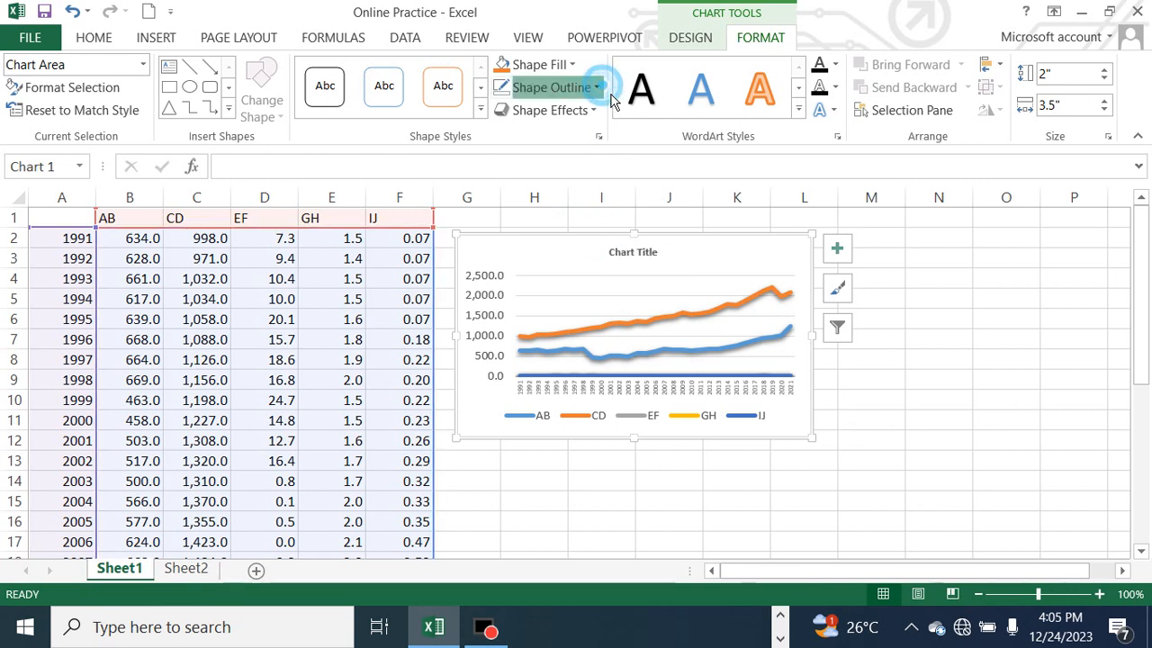
click(537, 292)
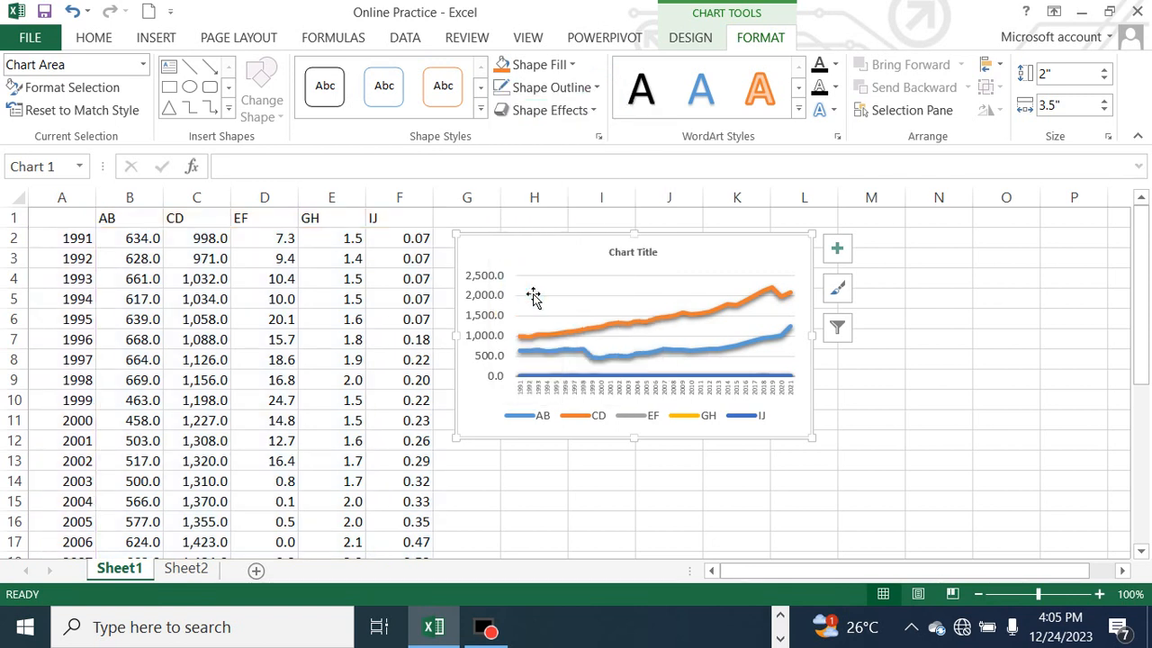
click(604, 465)
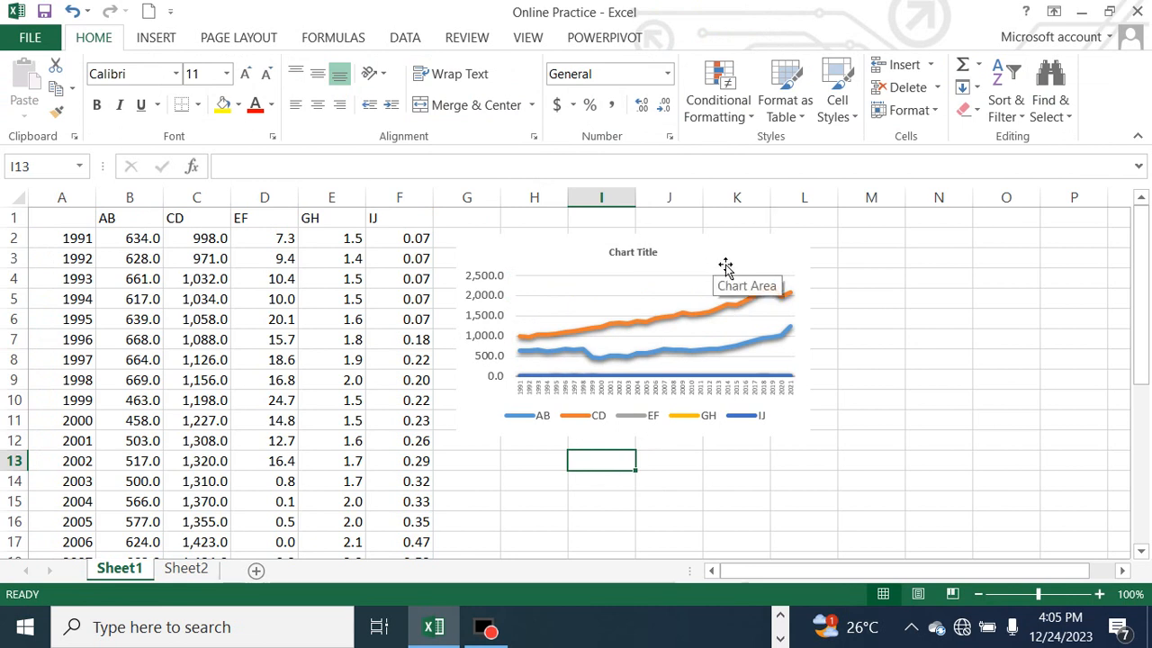
Switch to the PowerPoint presentation on converting data into graphs and review the slide with the different kinds of graphs
click(792, 627)
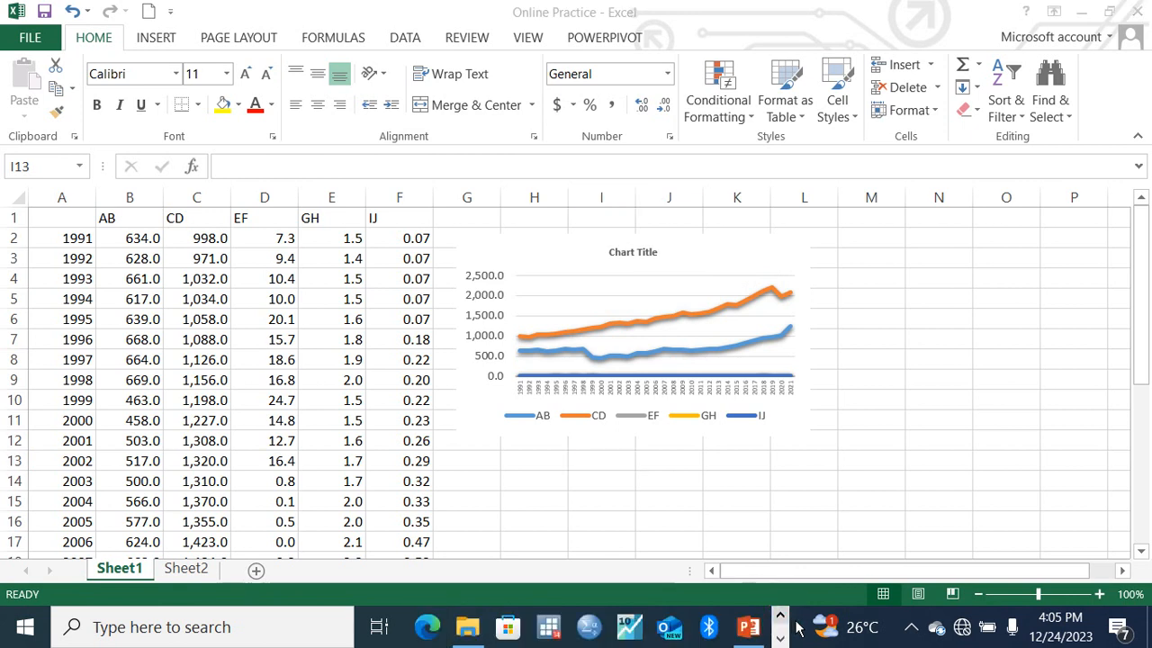
mouse_move(751, 625)
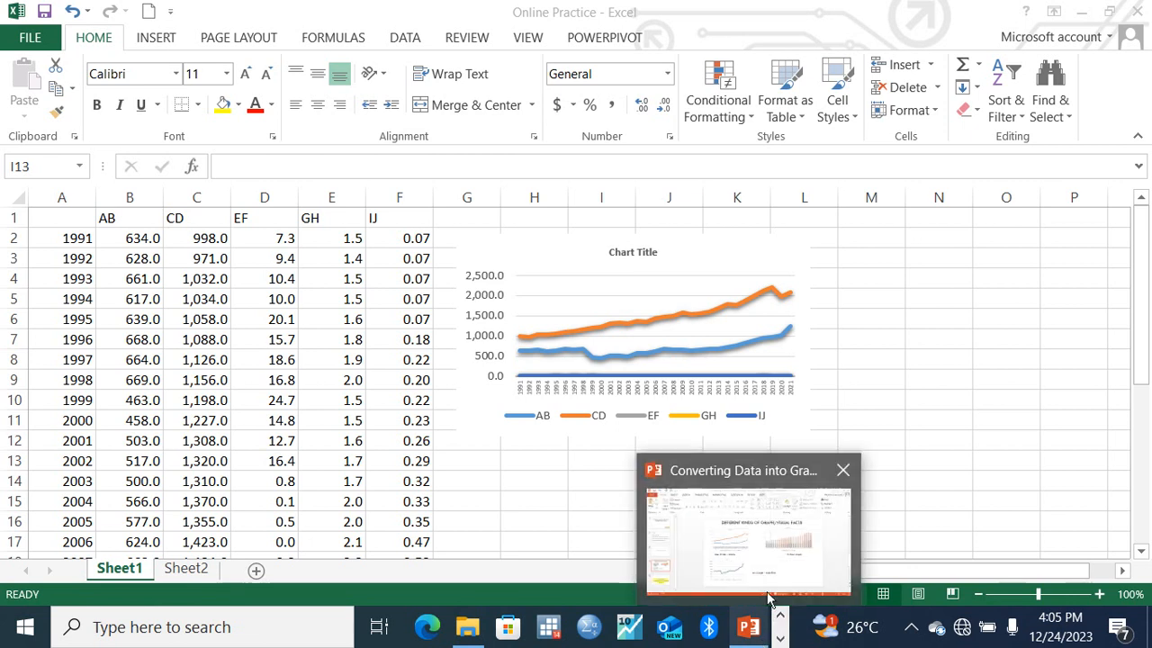
click(770, 567)
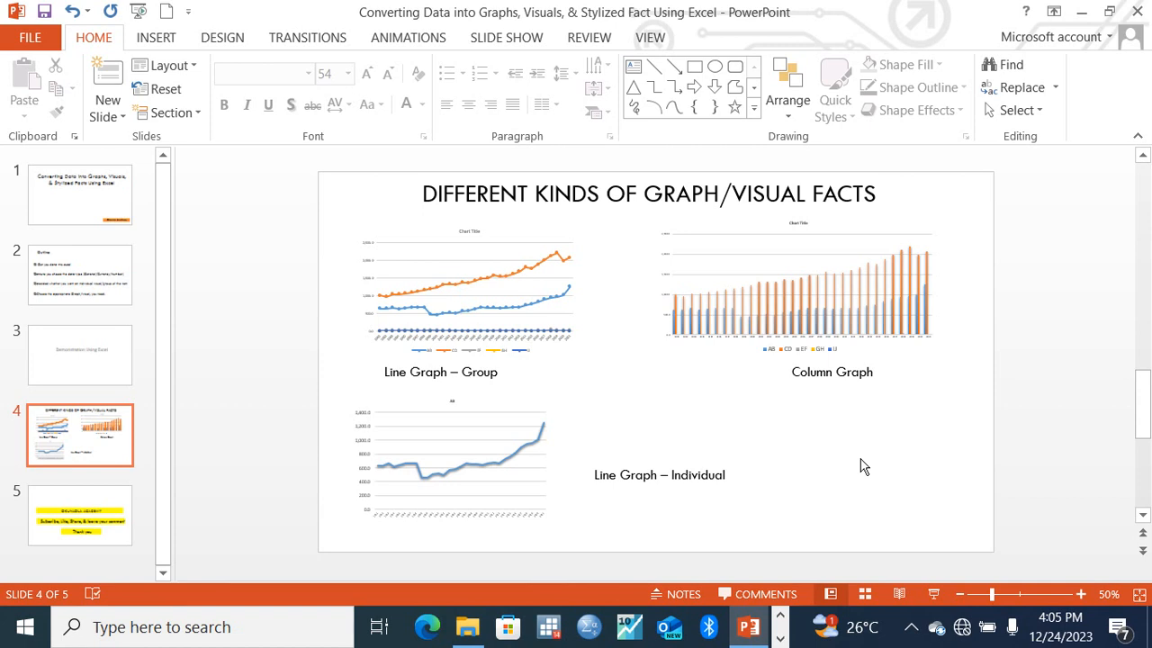
scroll(861, 465, down, 2)
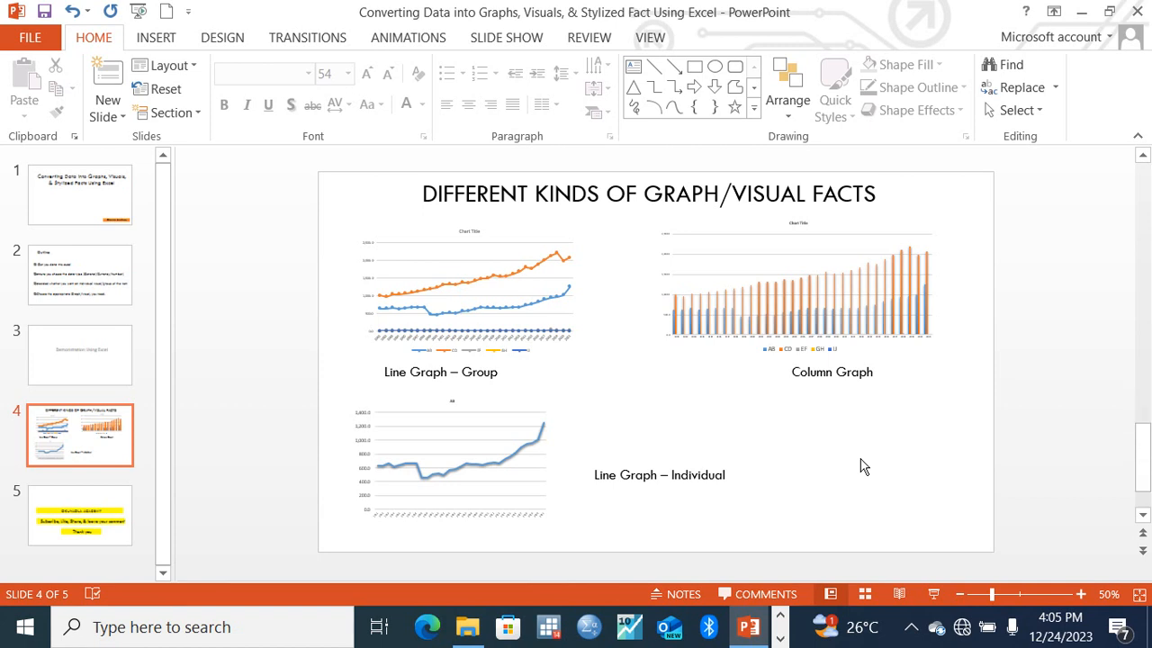